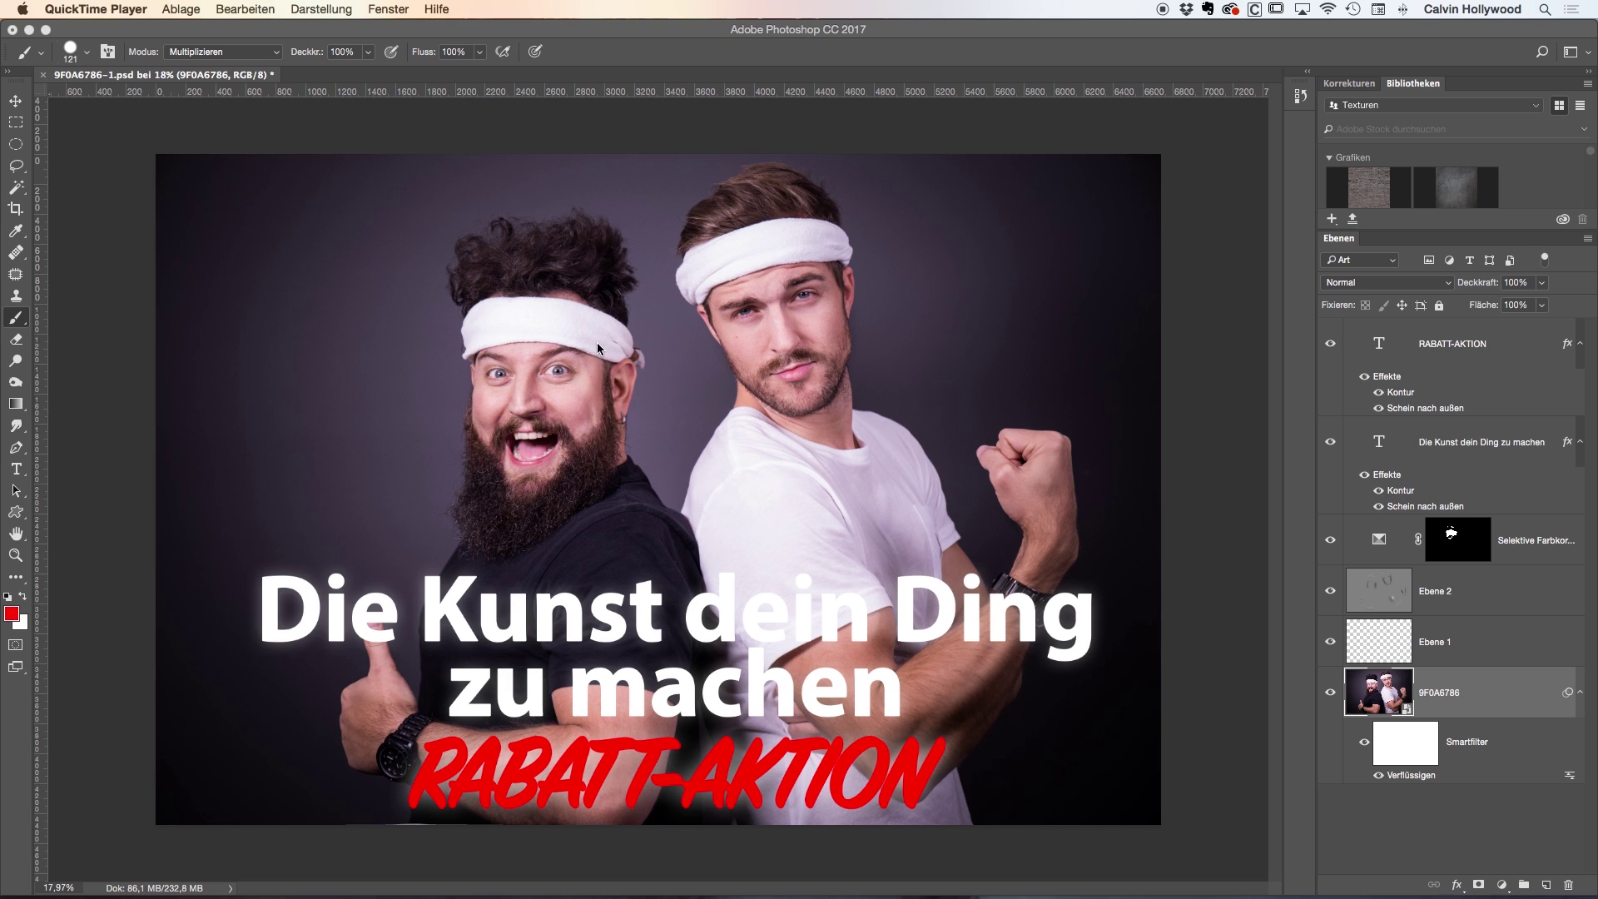
Fit the poster on screen and Magic Wand-select the bearded man's white headband
scroll(597, 336, "up", 5)
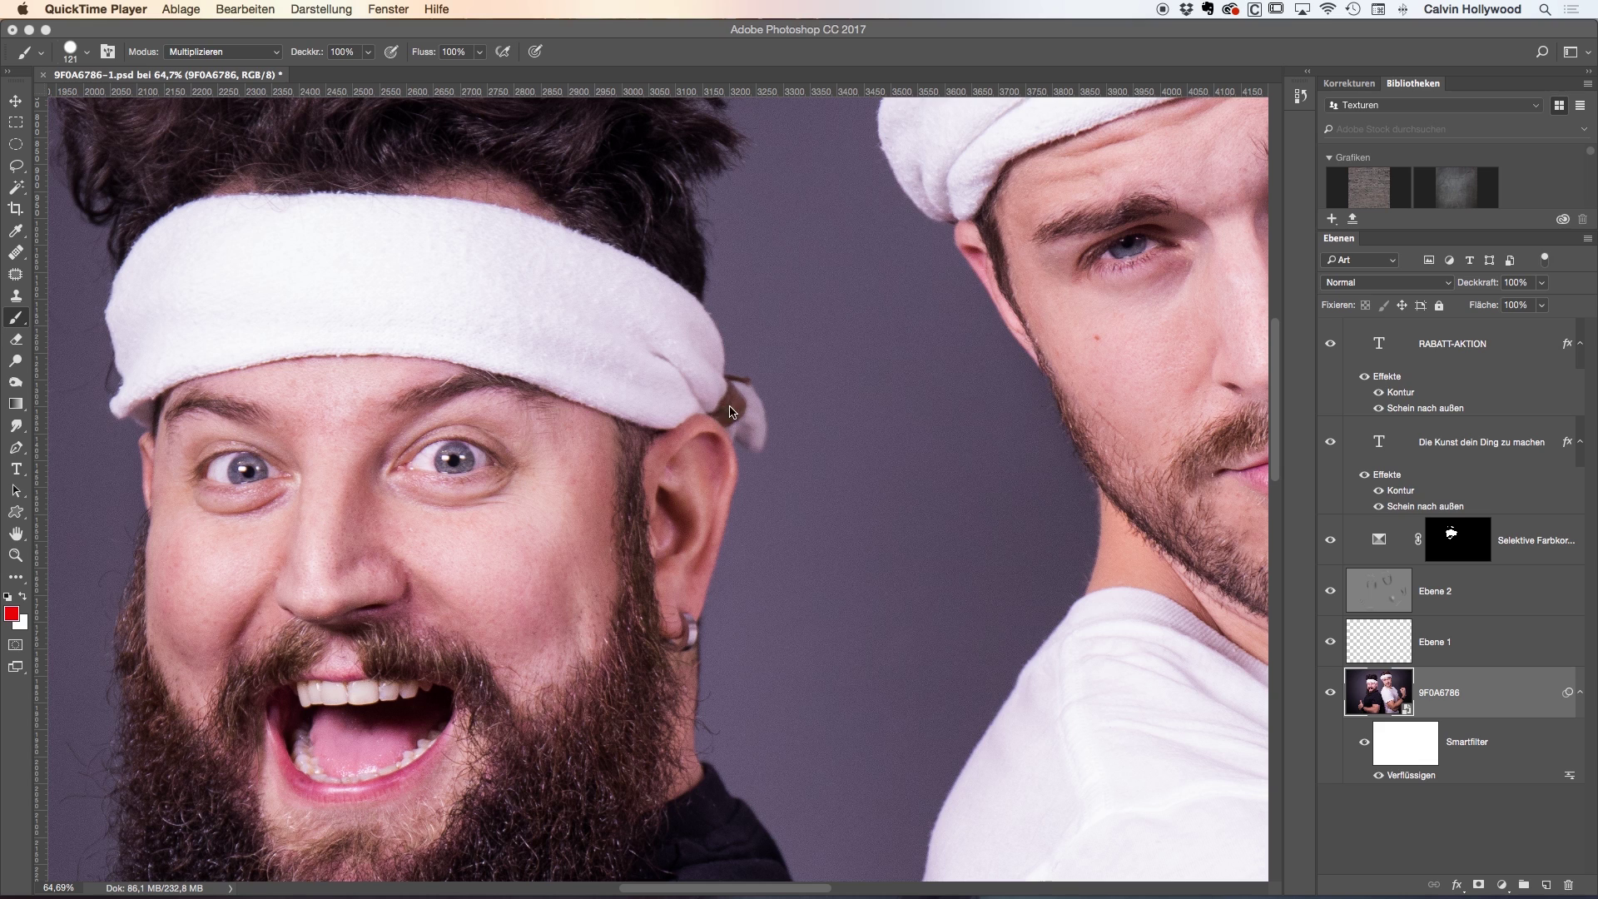
key("super+0")
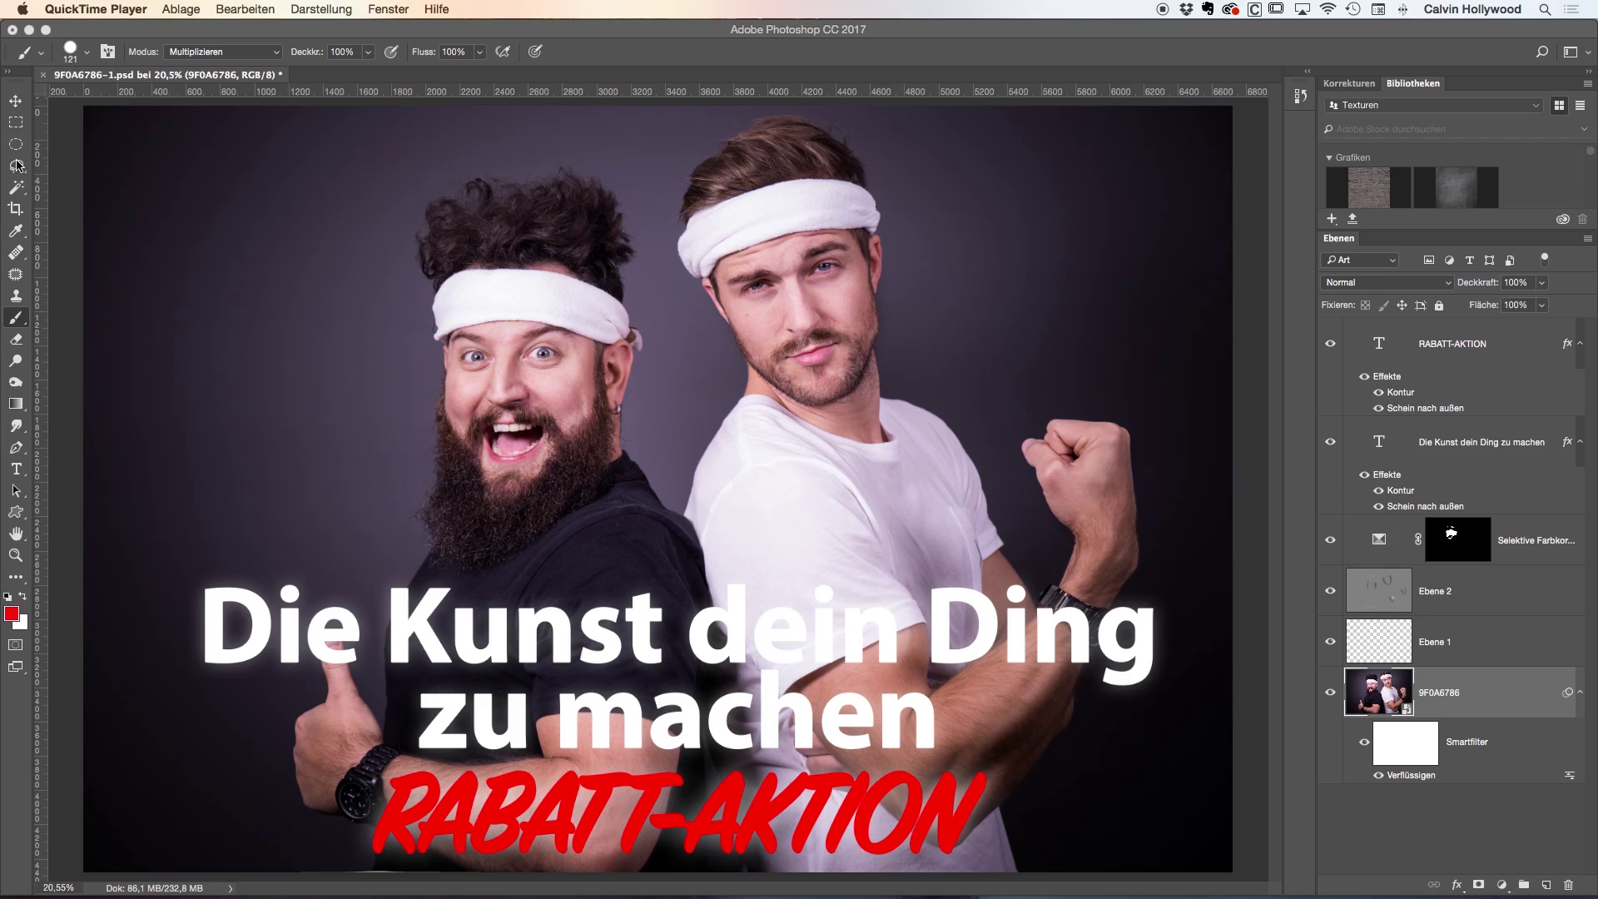
left_click(16, 188)
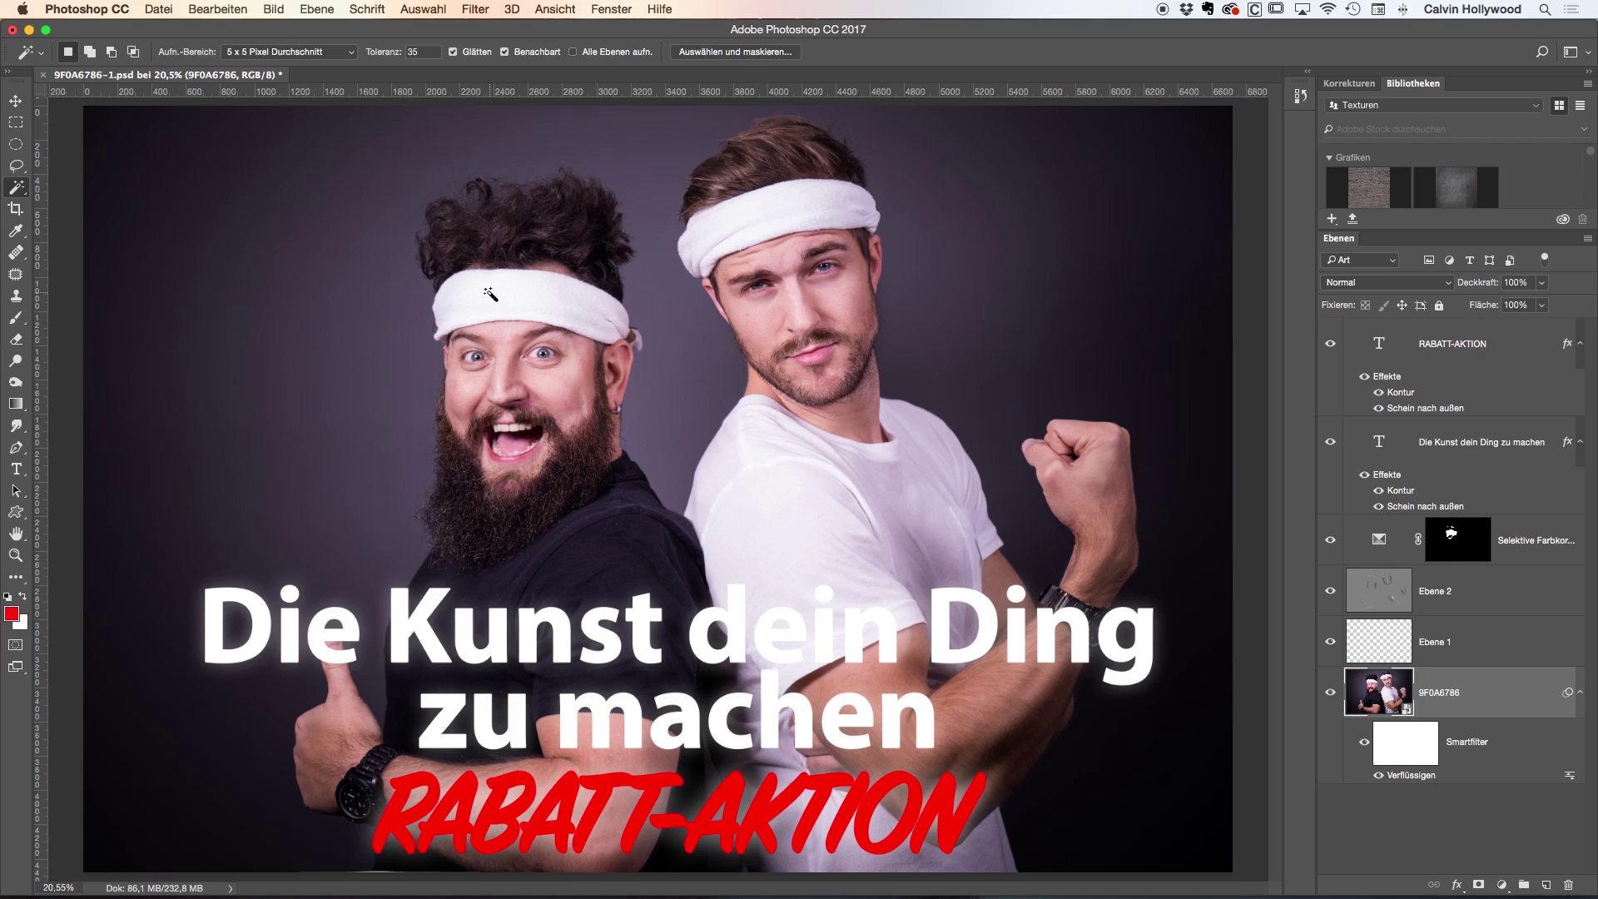
left_click(489, 296)
At Magic Wand tolerance 50, select the right man's headband and add the left man's headband
left_click(412, 52)
type("50")
left_click(734, 243)
key("shift")
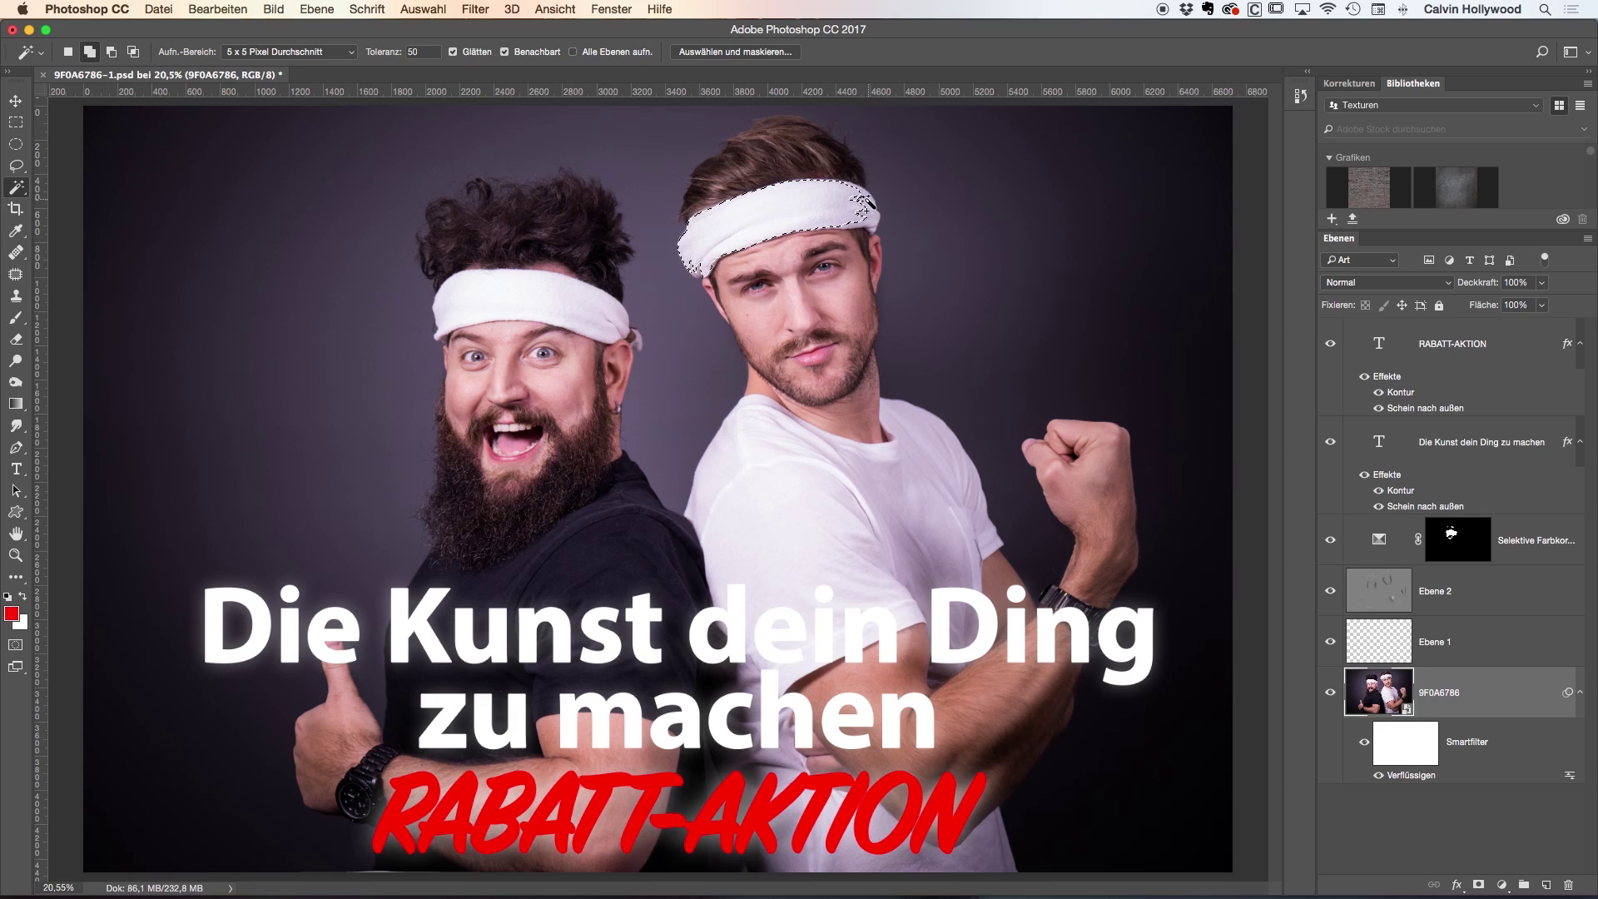
left_click(871, 220, "shift")
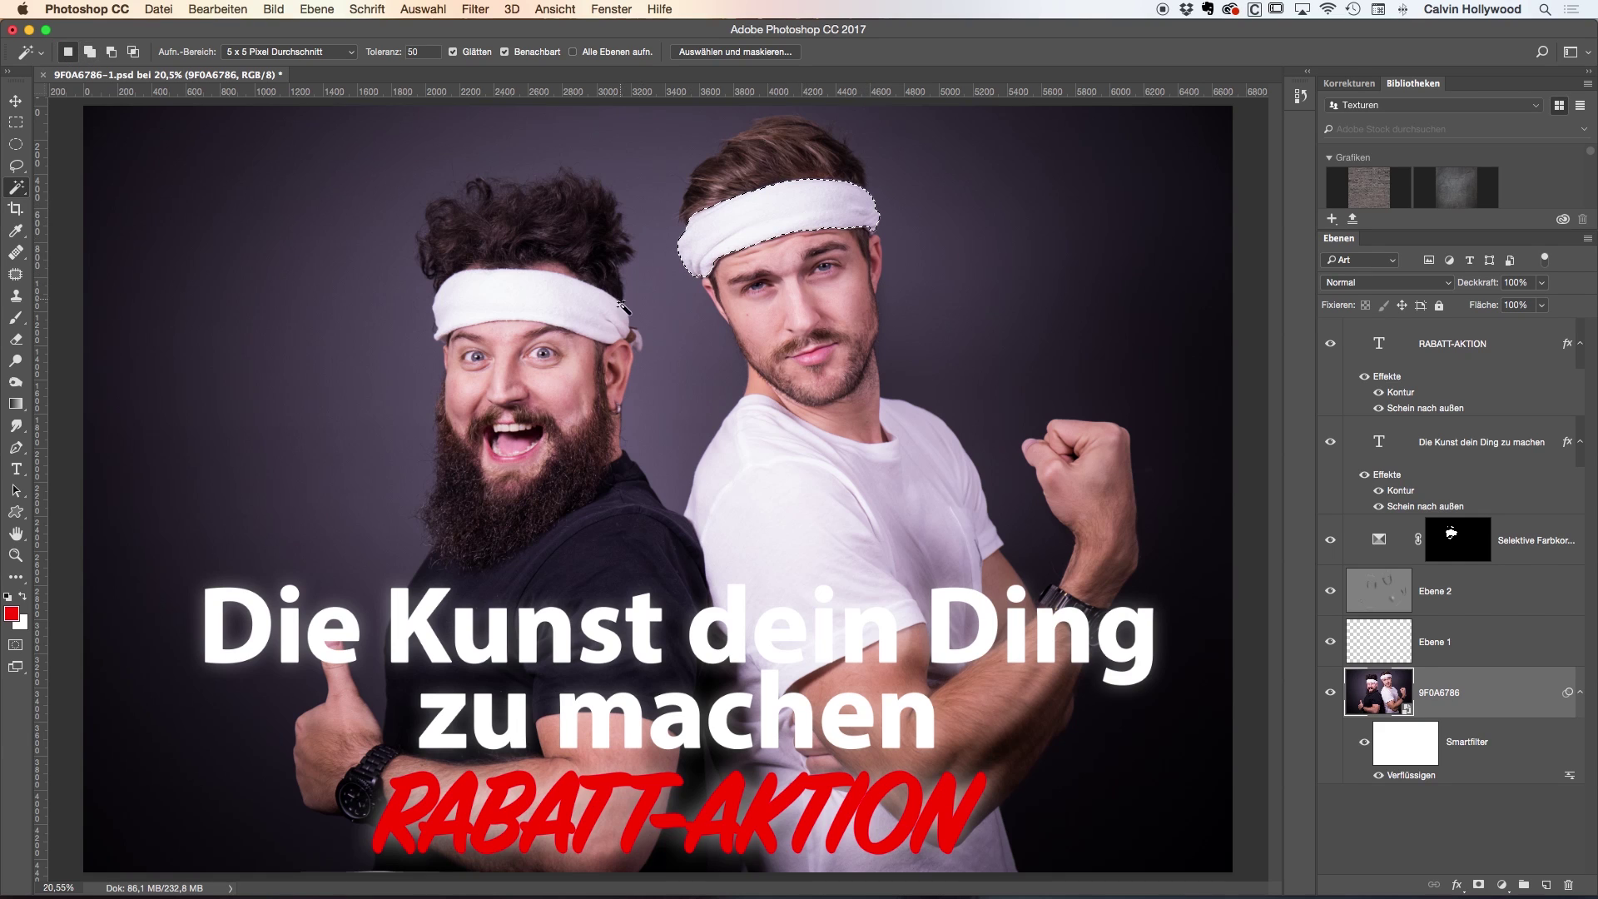
left_click(504, 293, "shift")
left_click(620, 331, "shift")
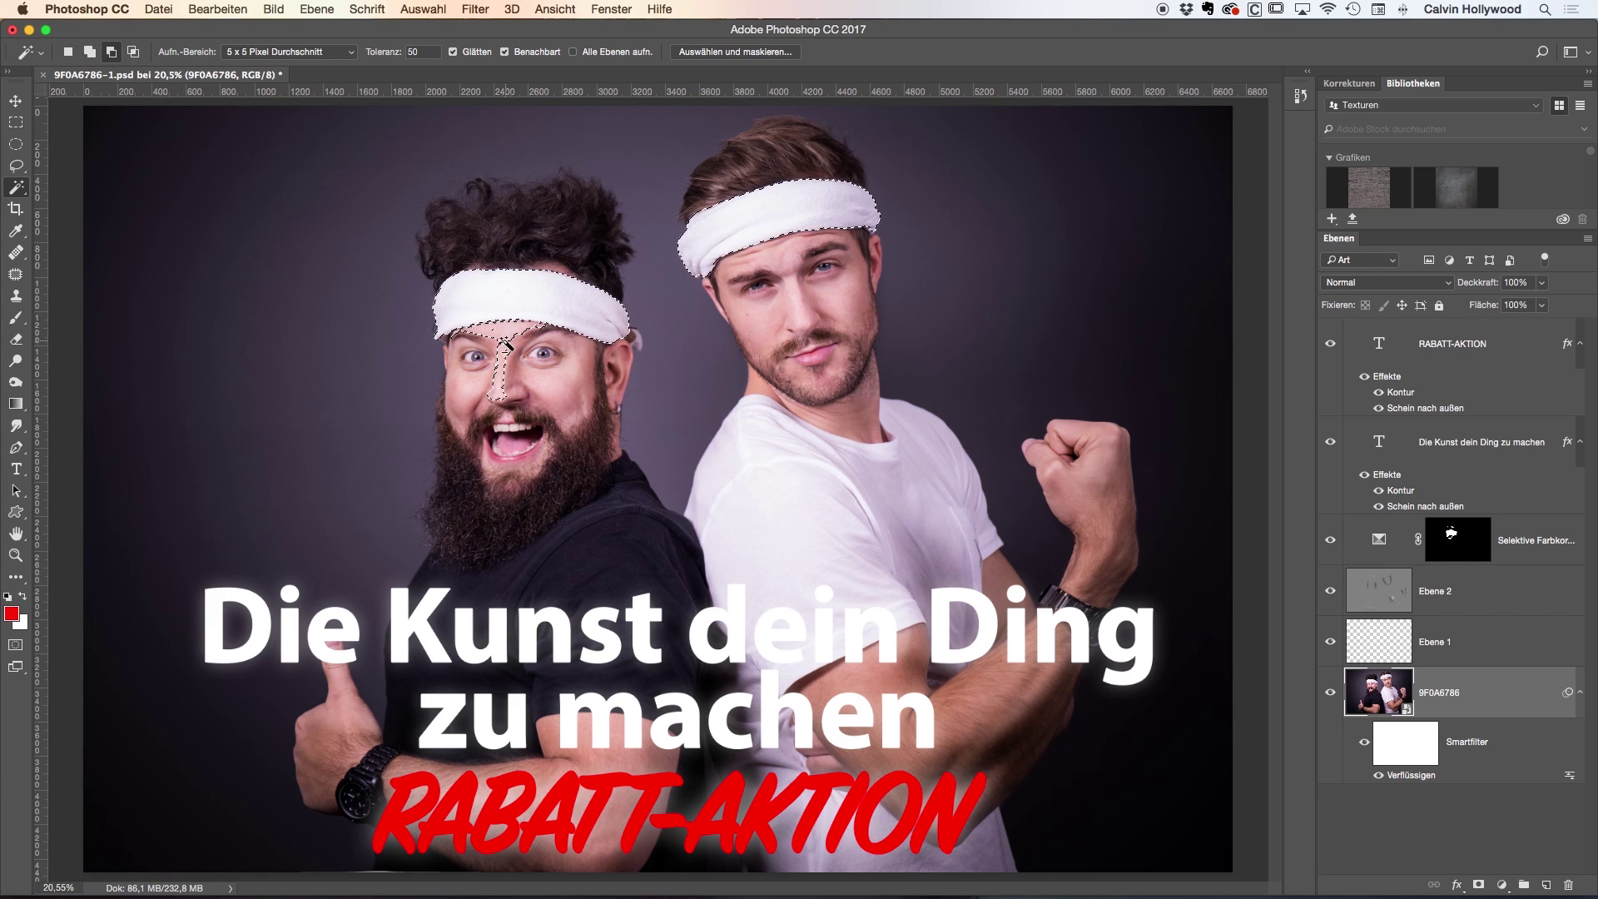
Remove the forehead and nose, then reset tolerance to 35 and add the remaining headband edges
left_click(502, 350, "alt")
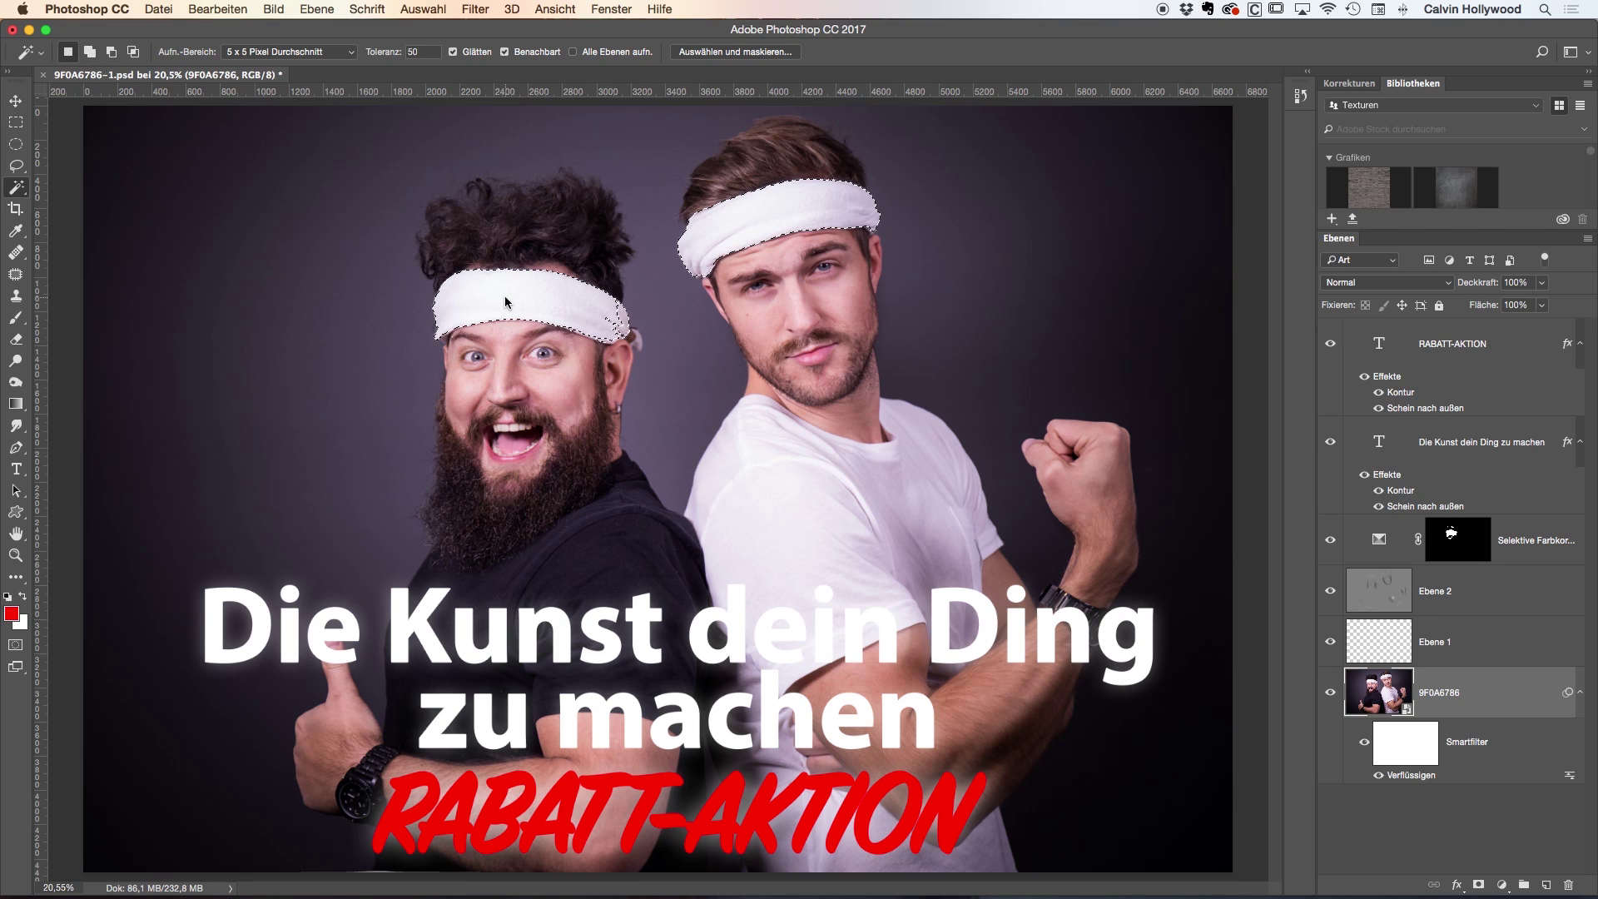
left_click(598, 336, "shift")
double_click(410, 52)
type("3")
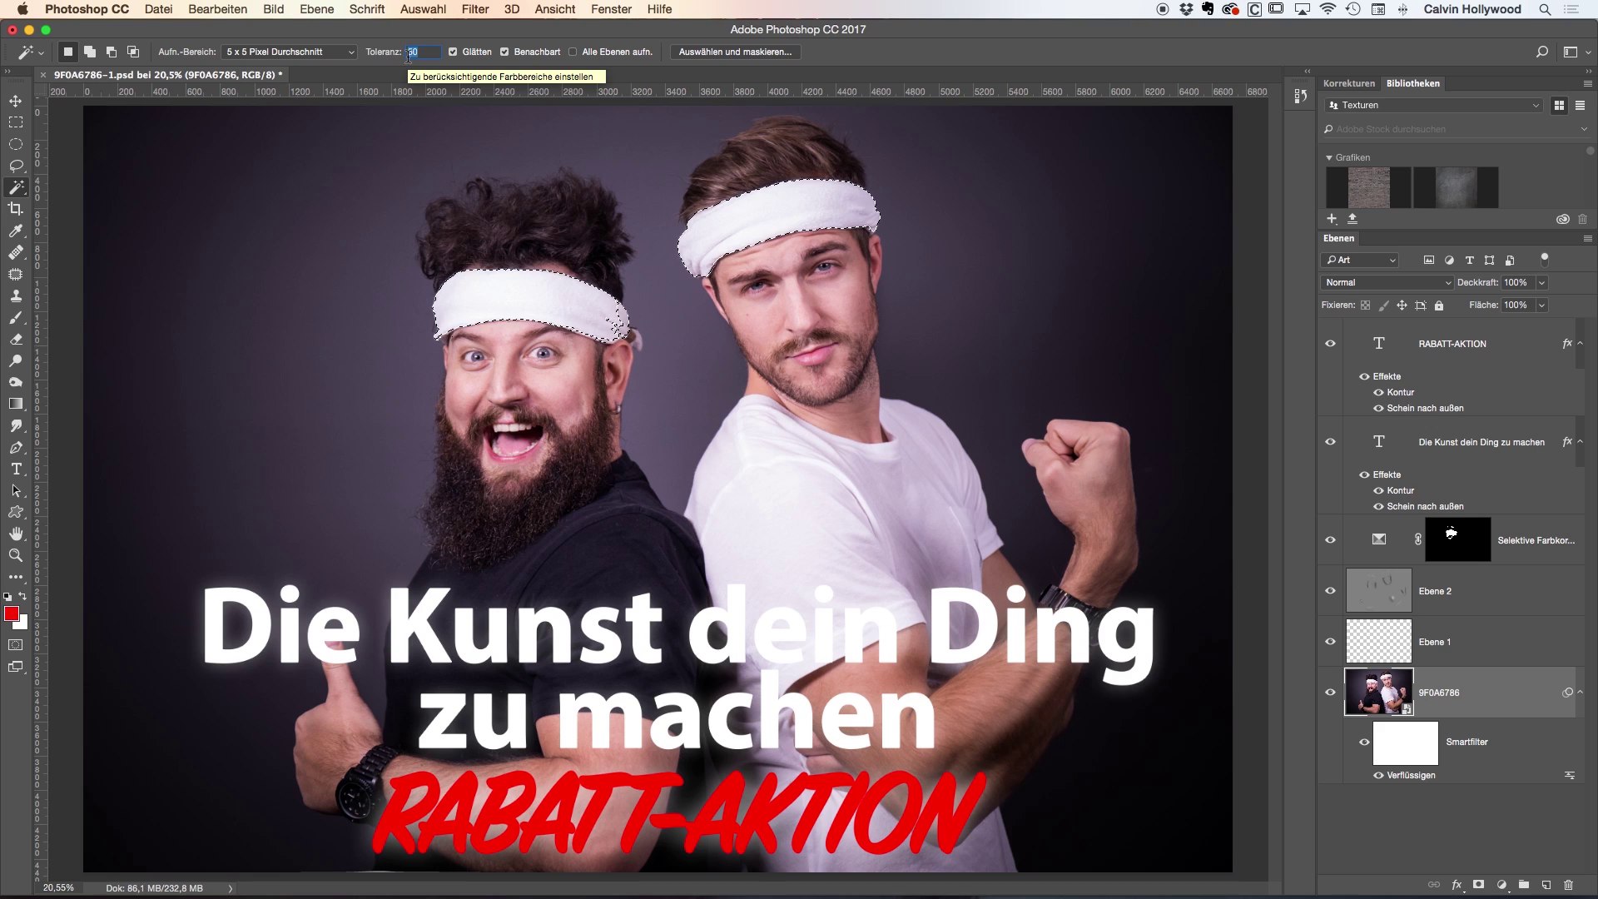
type("5")
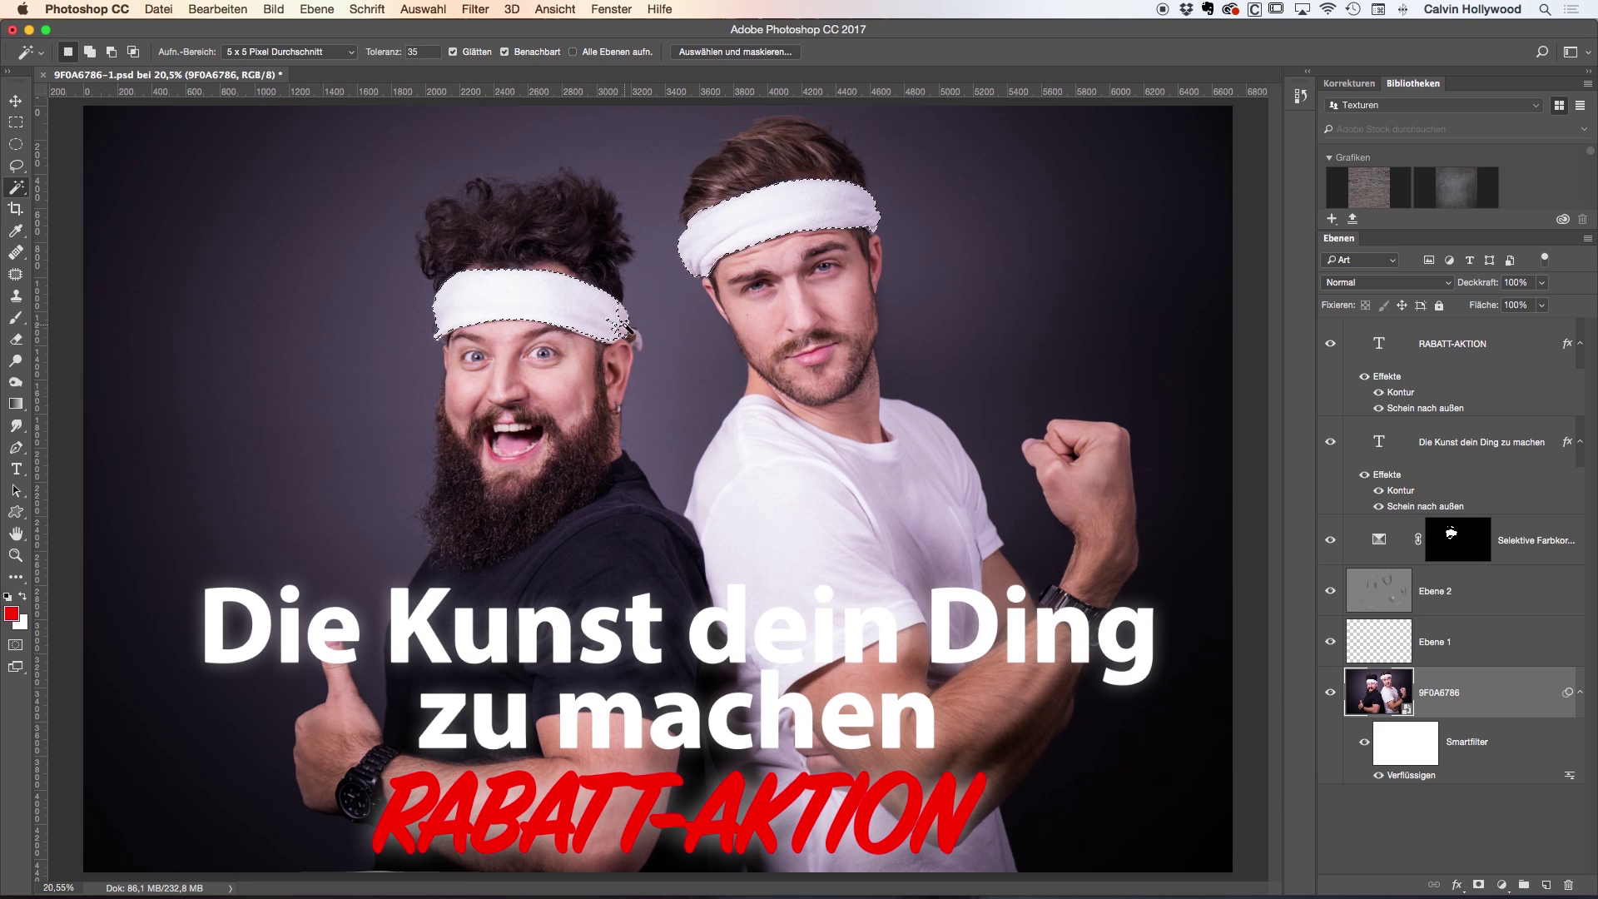
key("shift")
left_click(641, 354, "shift")
Add a Hue/Saturation adjustment from the Adjustments panel, masked to the two headbands
left_click(1349, 83)
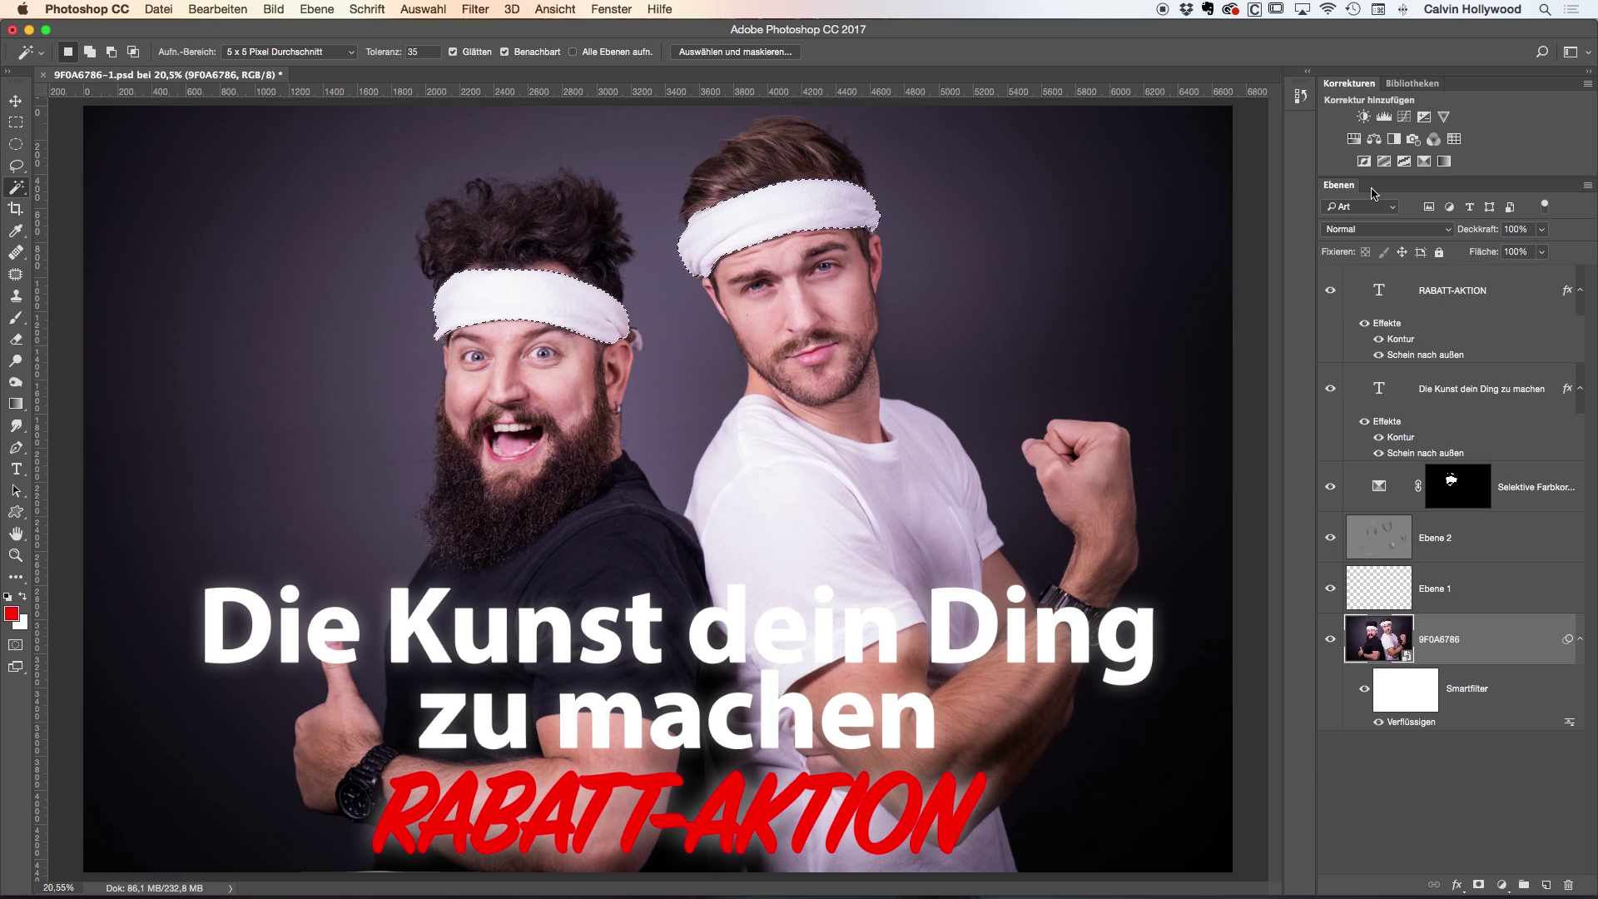
left_click(1353, 142)
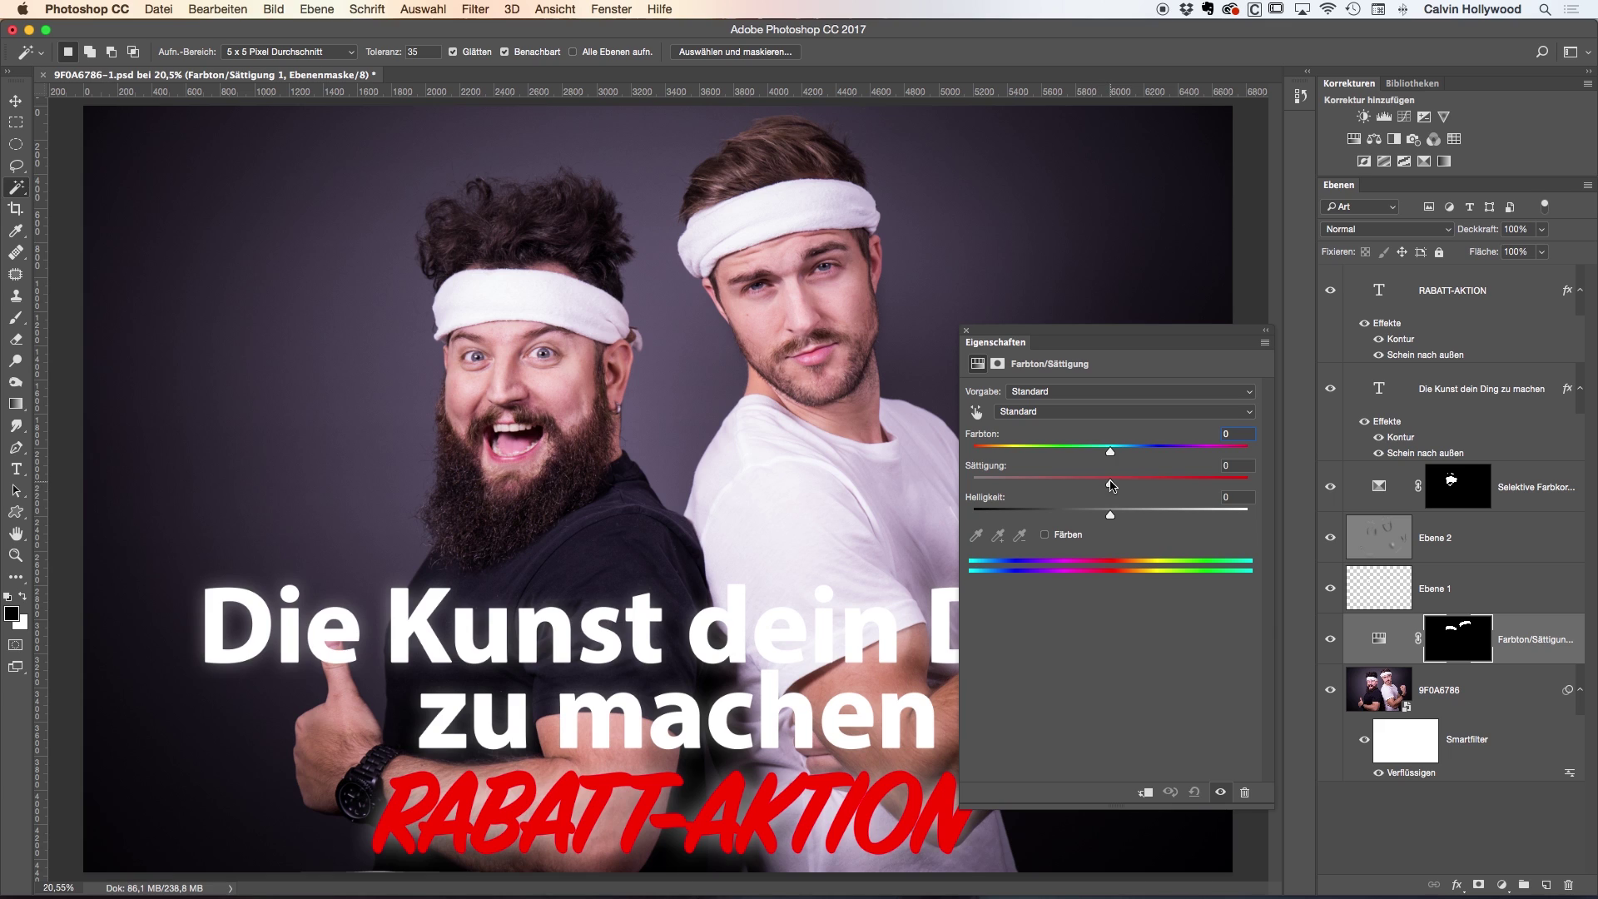
Turn on Colorize for the headband Hue/Saturation adjustment and set the hue to 0
mouse_move(1110, 450)
left_mouse_down()
mouse_move(1090, 451)
mouse_move(1110, 485)
mouse_move(1089, 451)
mouse_move(1112, 452)
left_mouse_up()
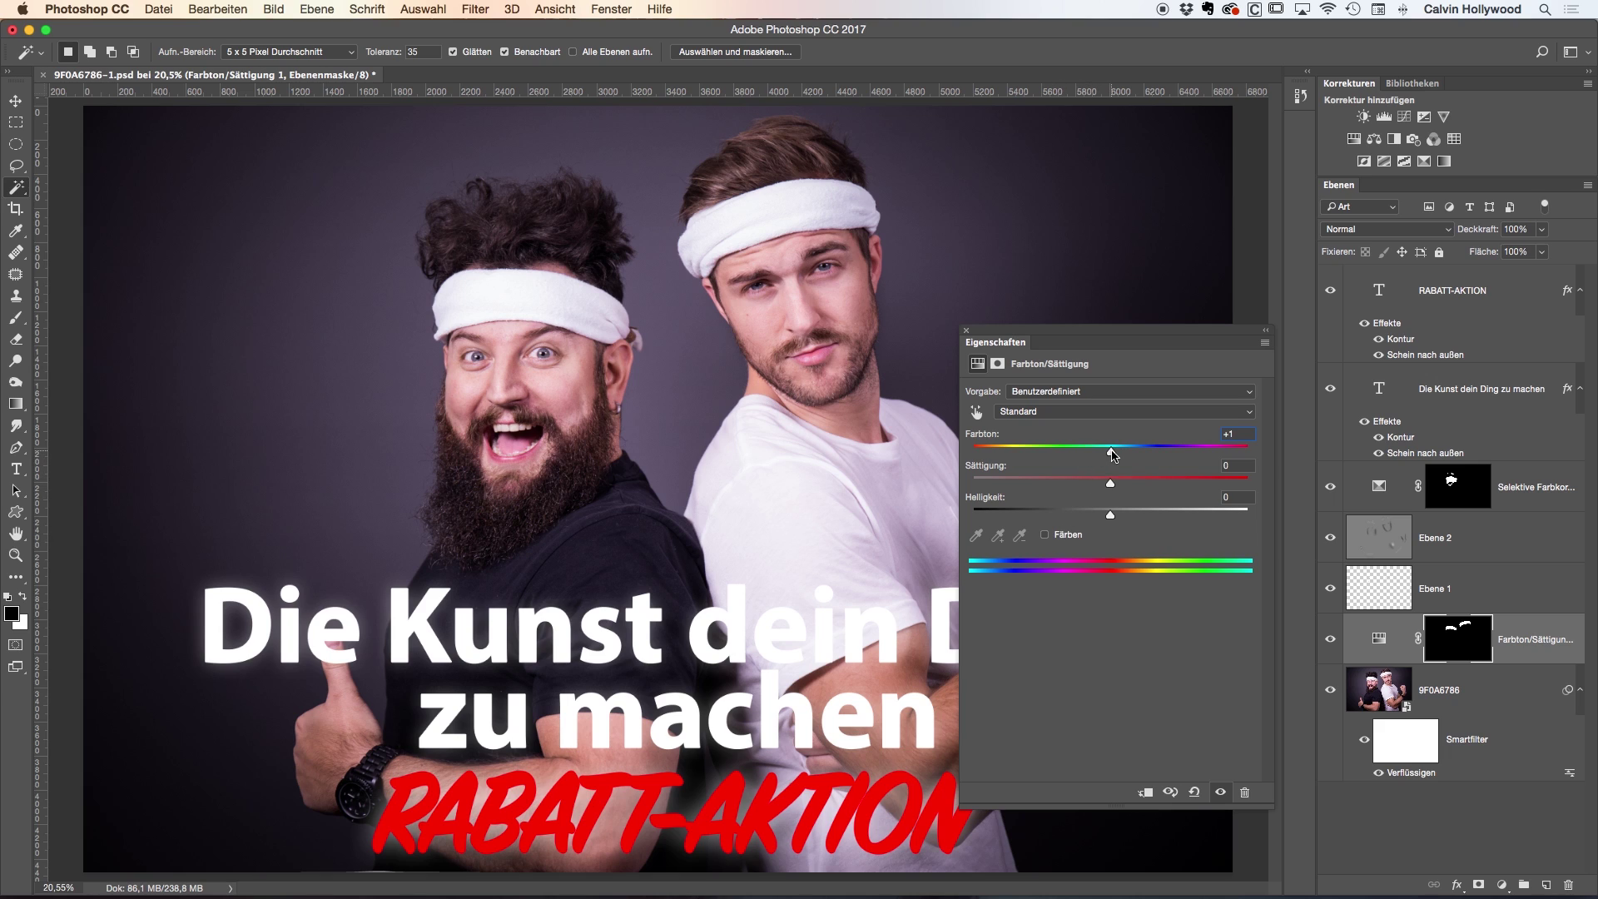
left_click(1046, 536)
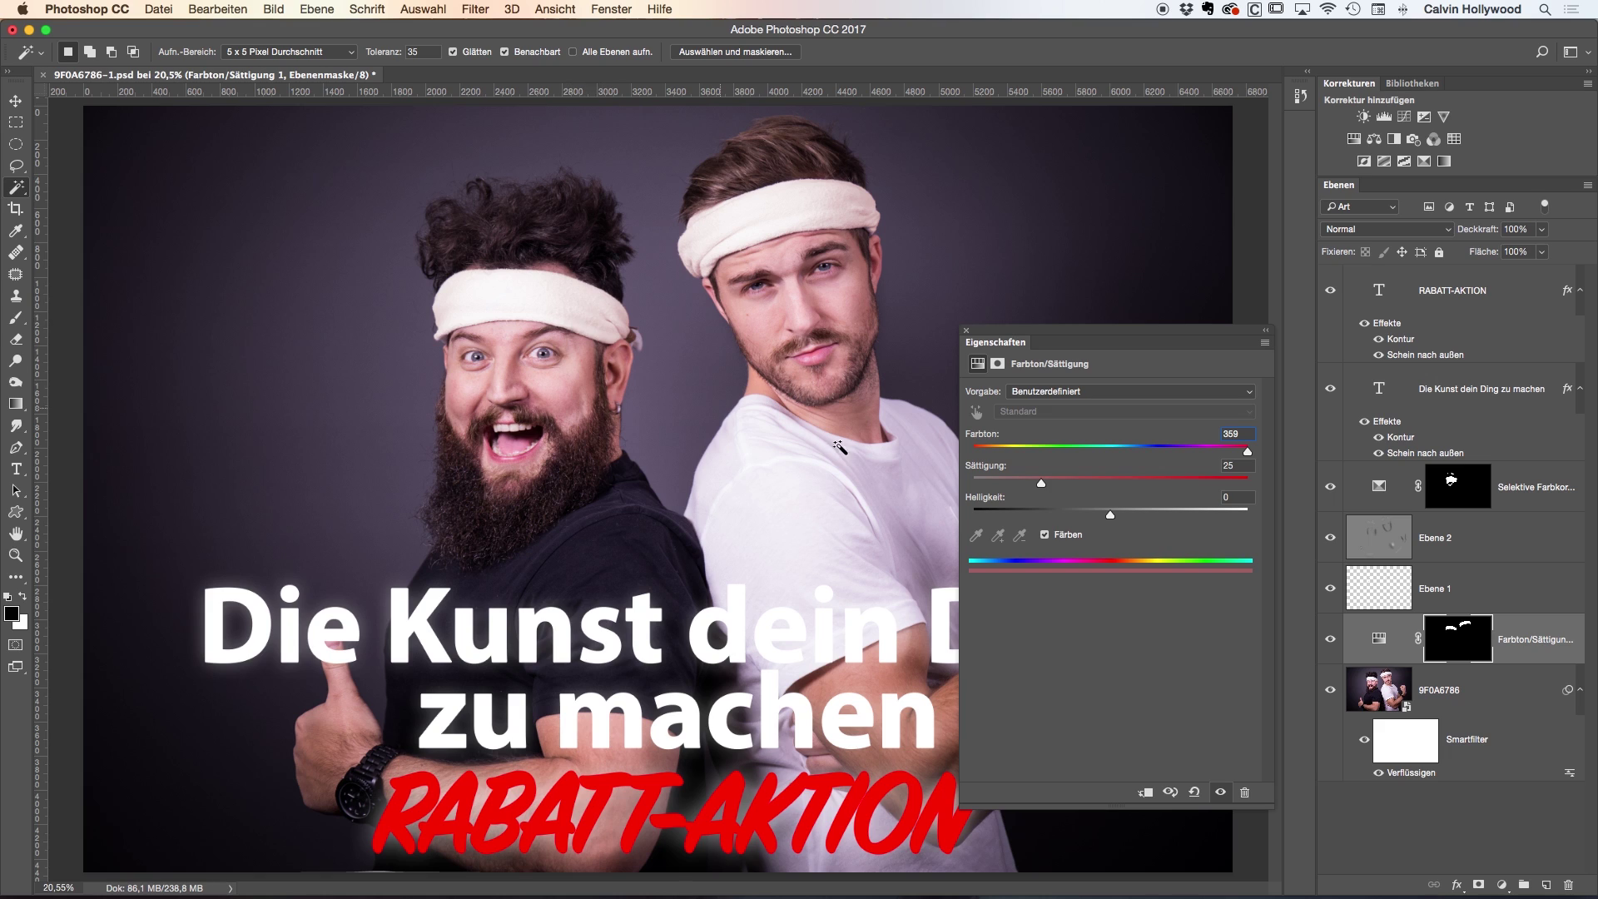
mouse_move(1247, 452)
left_mouse_down()
mouse_move(1023, 452)
mouse_move(1177, 483)
left_mouse_up()
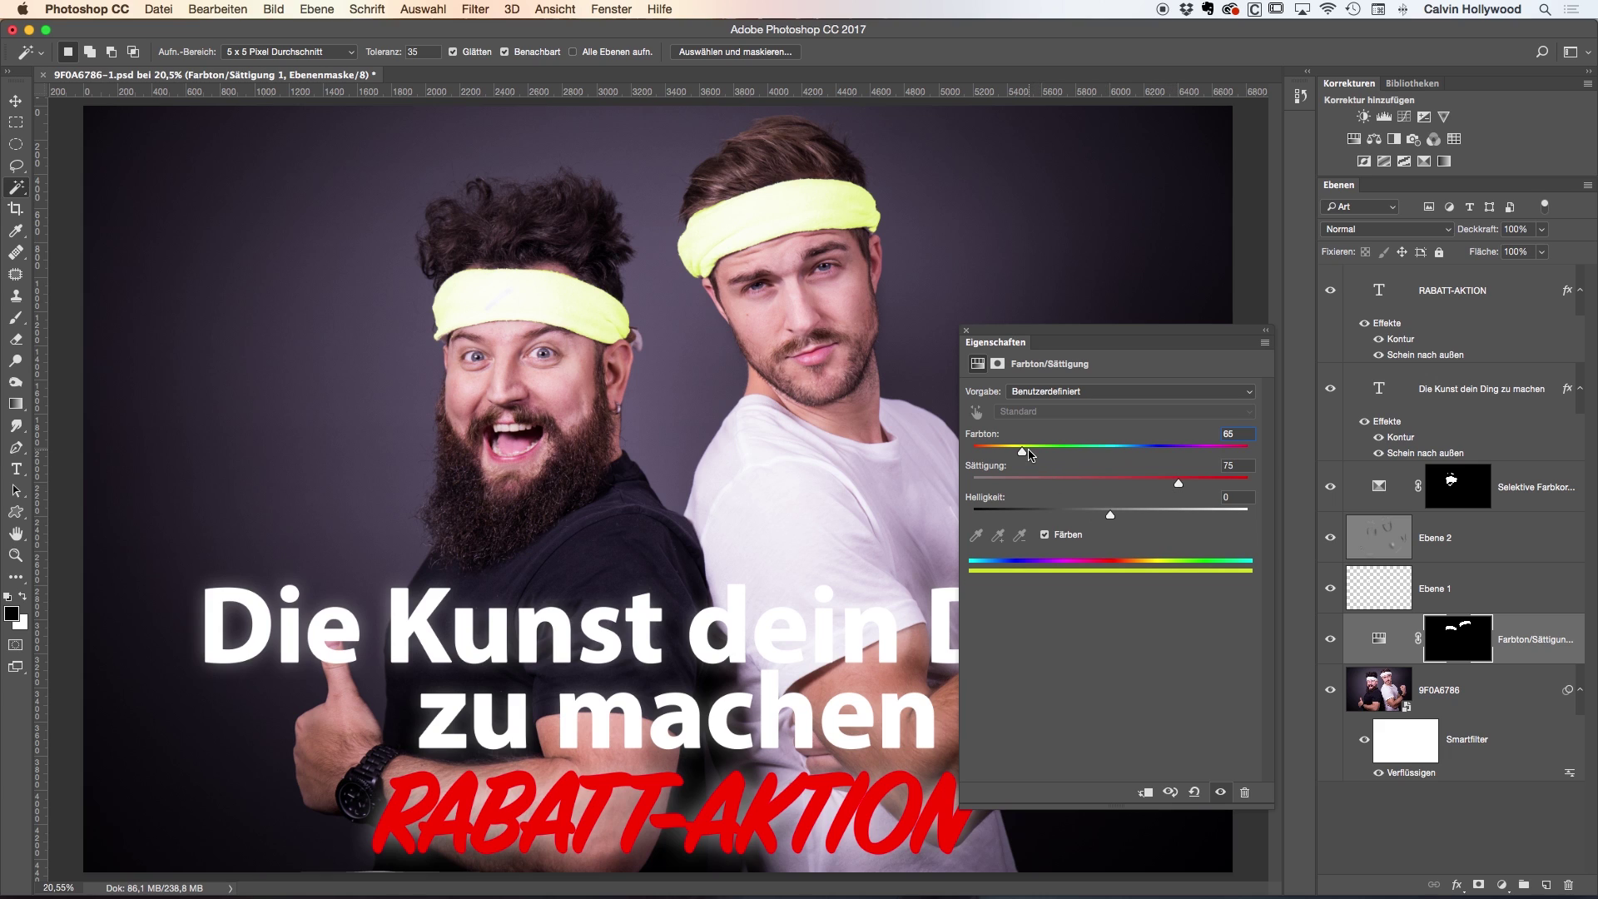
type("0")
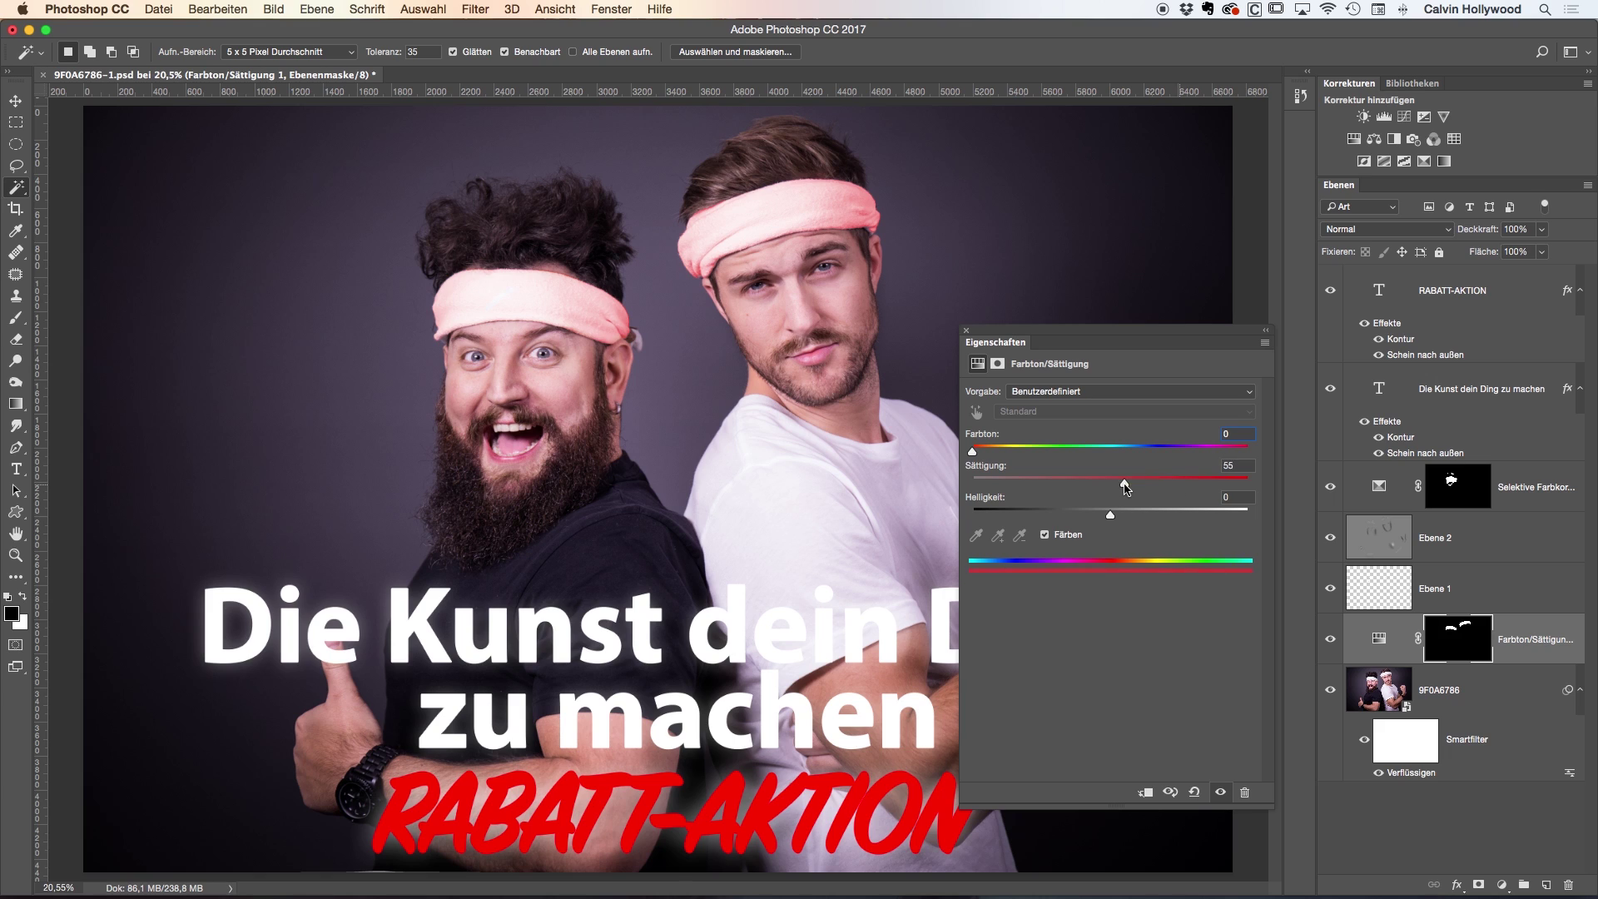
Tune the red headbands to saturation 78 and lightness -40, then close the properties
left_click_drag(1179, 482, 1249, 491)
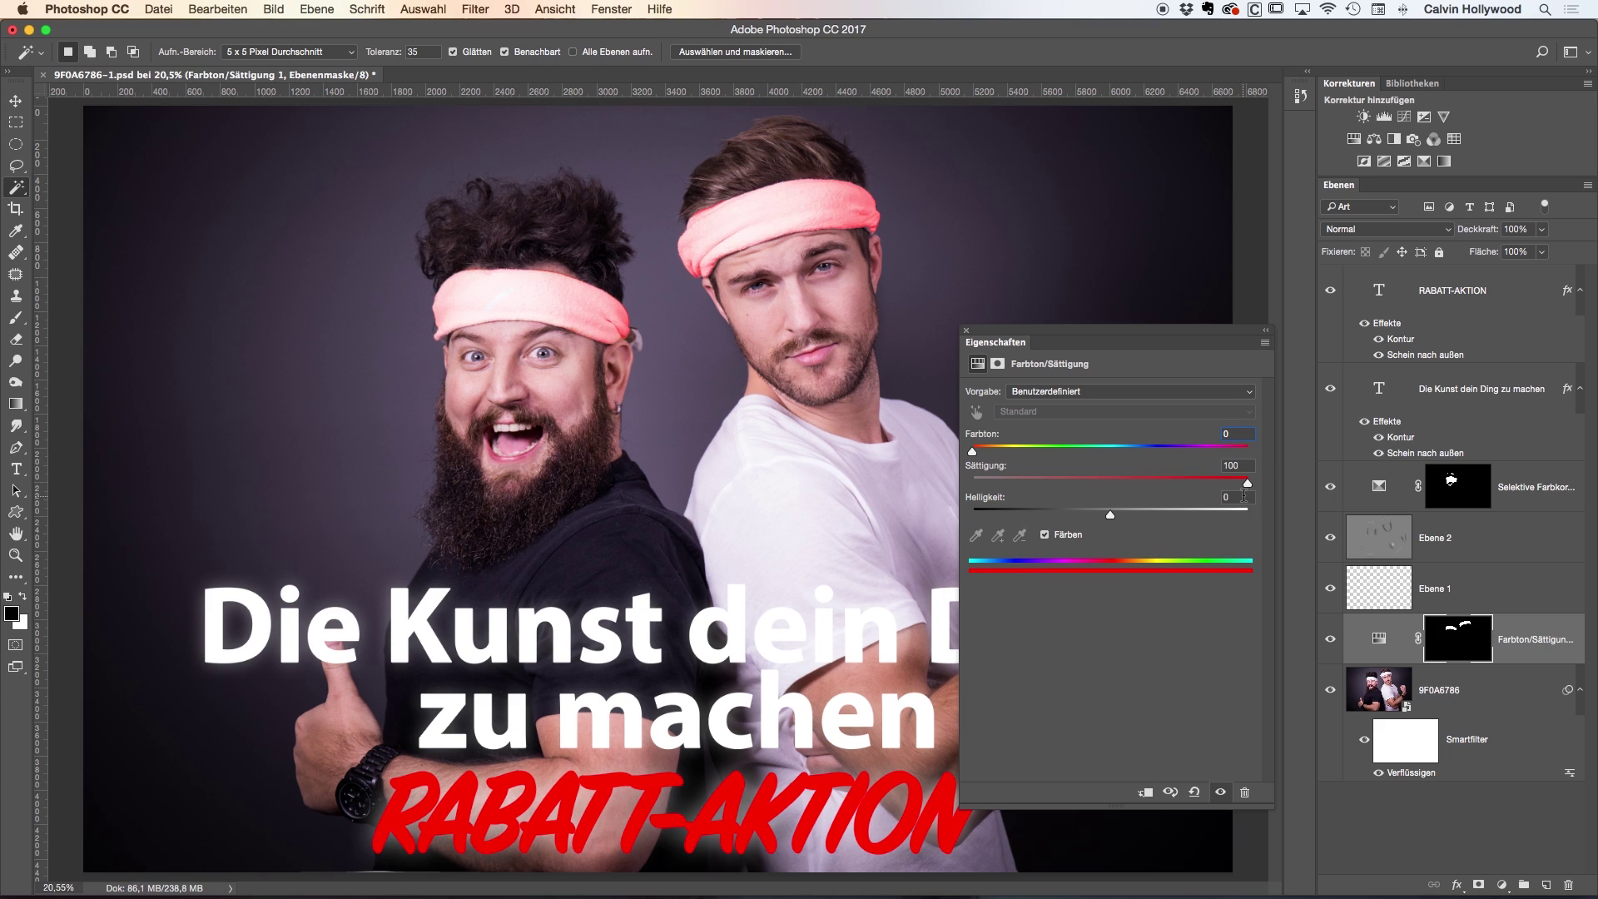
mouse_move(1251, 491)
left_mouse_down()
mouse_move(1111, 491)
mouse_move(1154, 491)
left_mouse_up()
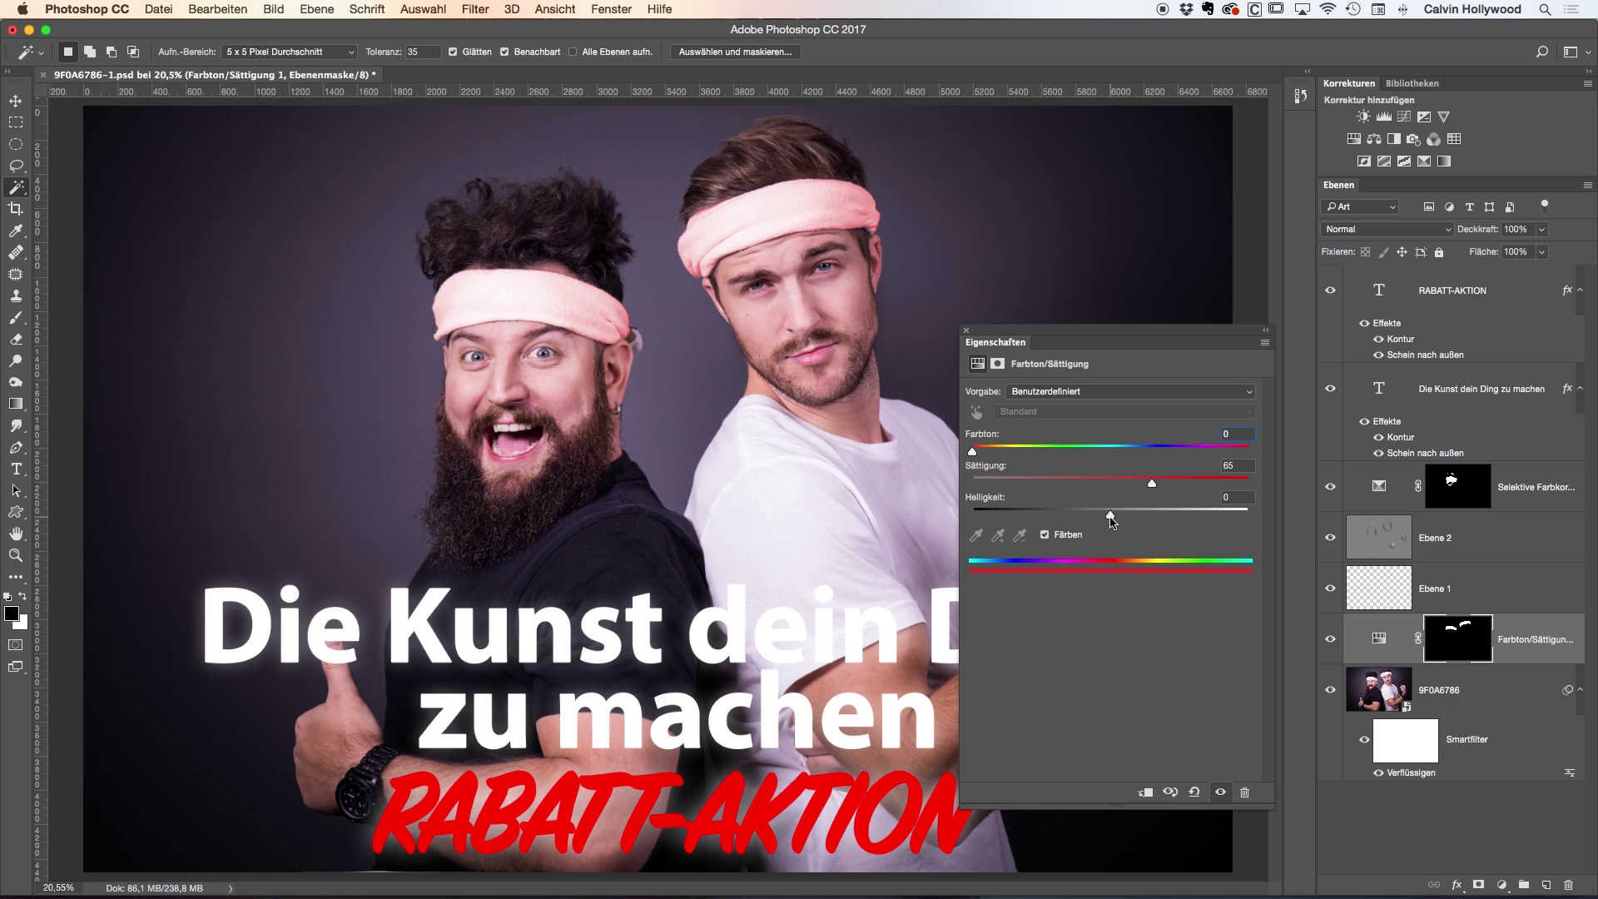
left_click_drag(1113, 517, 1080, 516)
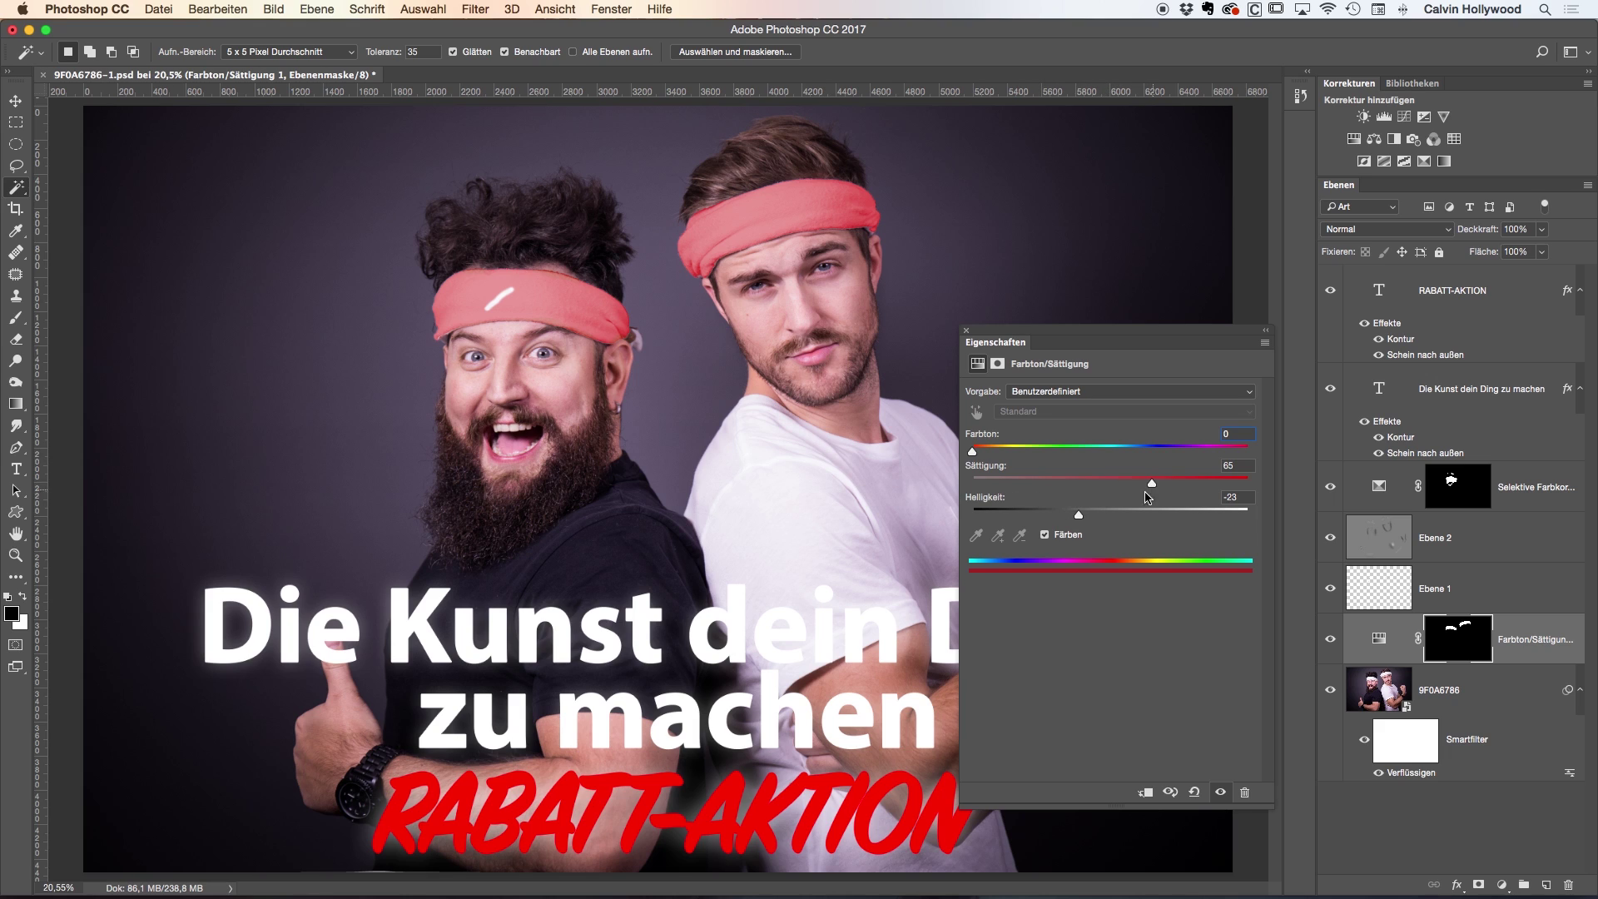
left_click_drag(1081, 519, 1064, 519)
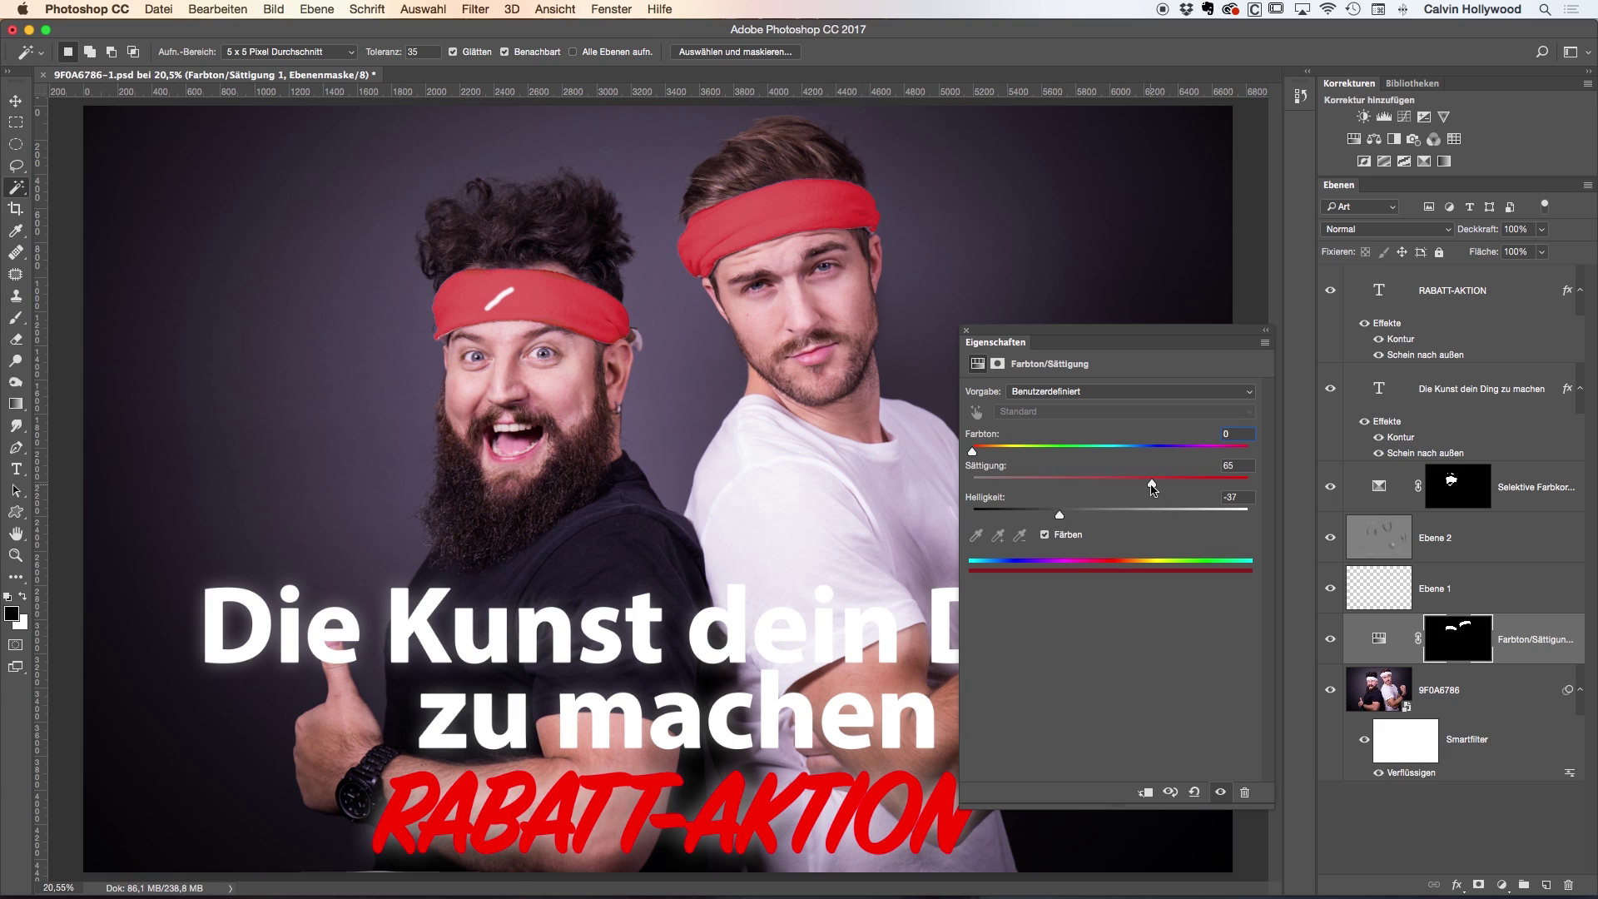
left_click_drag(1152, 489, 1195, 488)
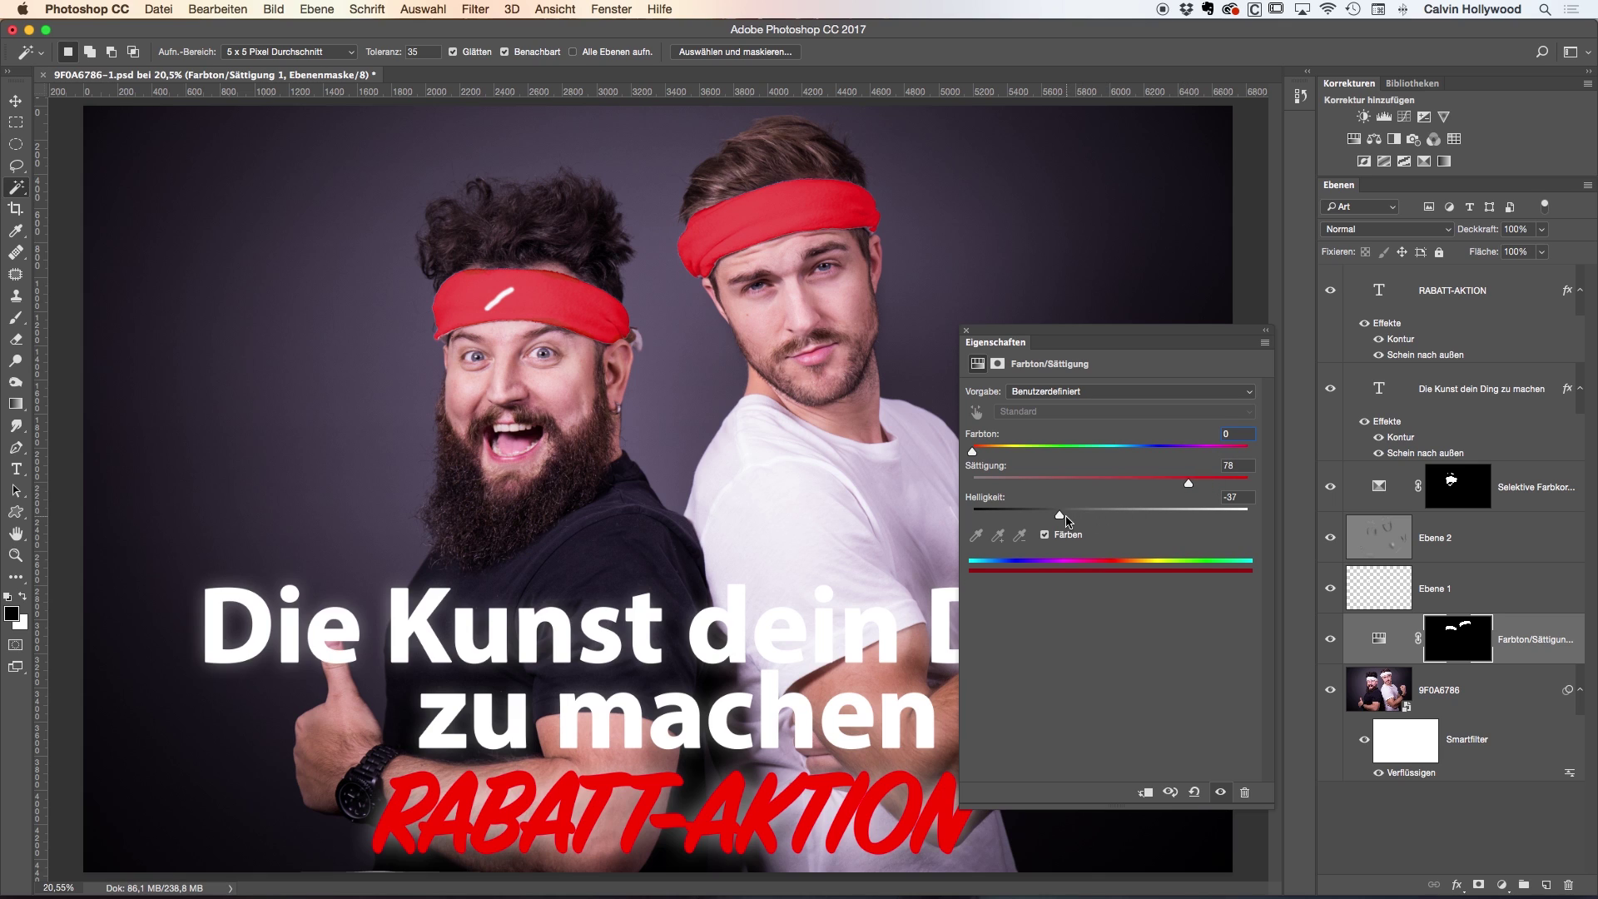
mouse_move(1059, 516)
left_mouse_down()
mouse_move(1088, 520)
mouse_move(1061, 516)
left_mouse_up()
left_click_drag(1062, 517, 1057, 519)
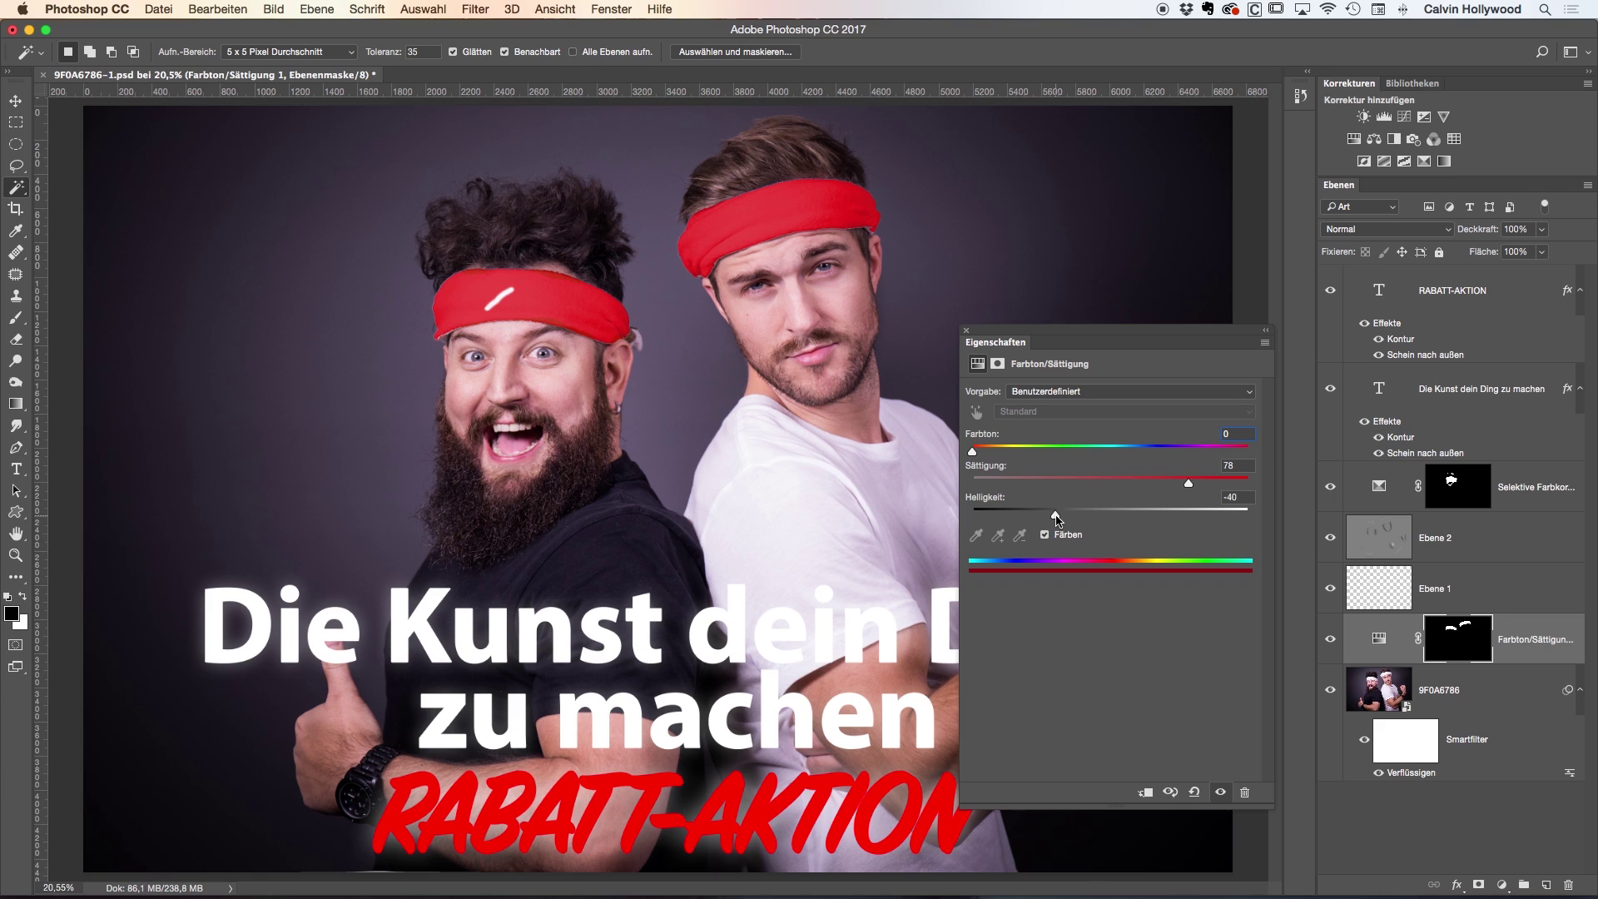
left_click(966, 332)
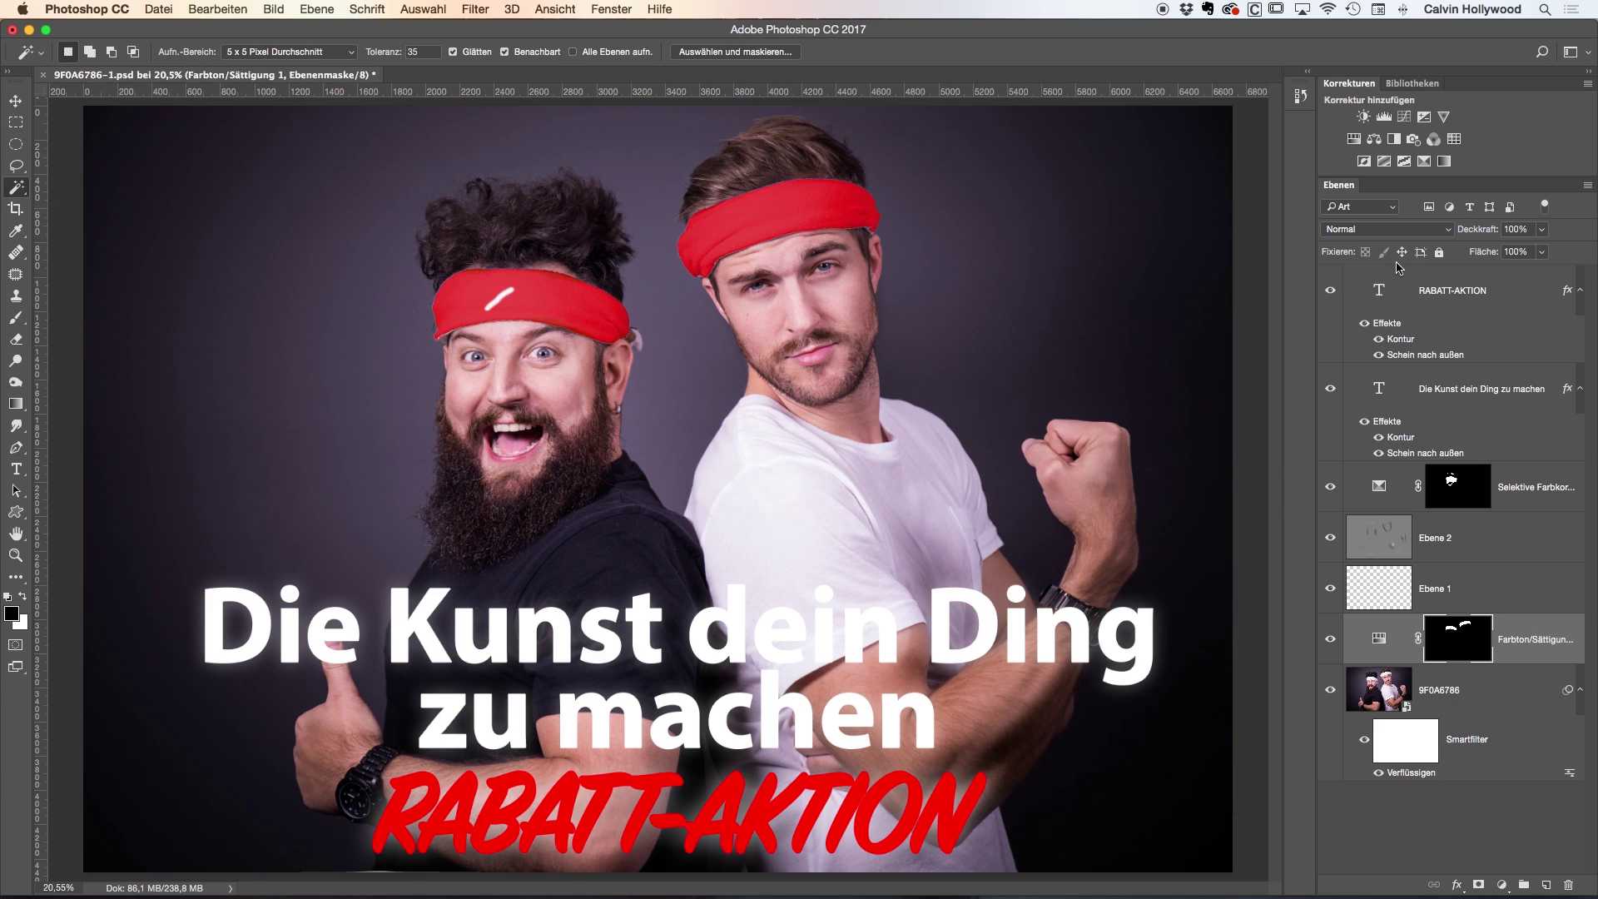
Set the Farbton/Sättigung 1 layer's blend mode to Multiplizieren
left_click(1369, 232)
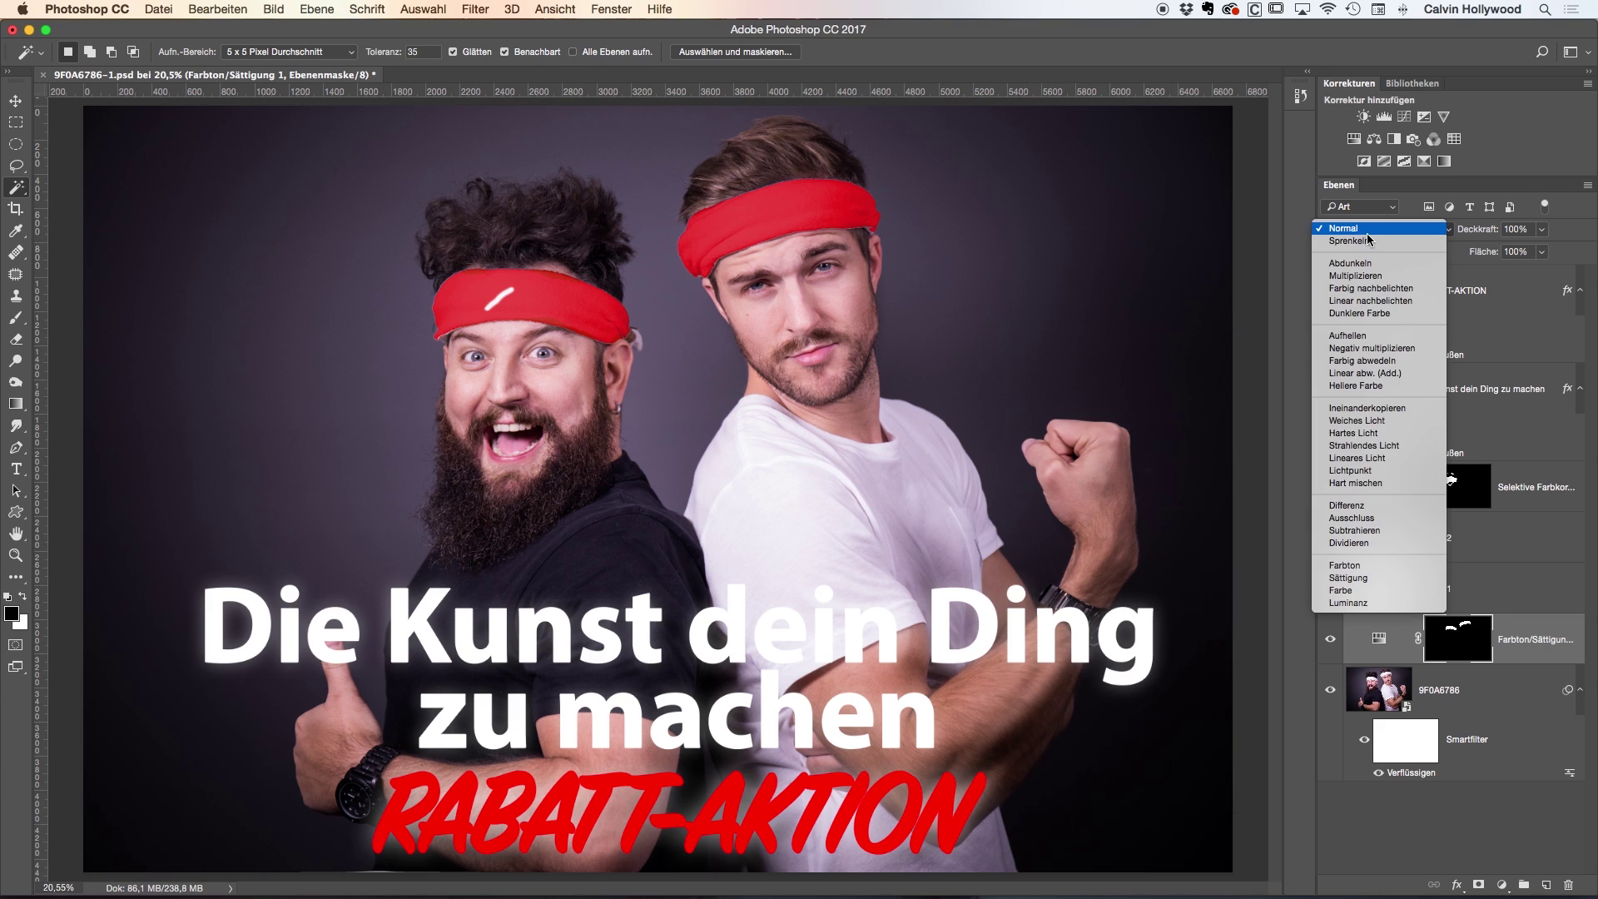
left_click(1366, 277)
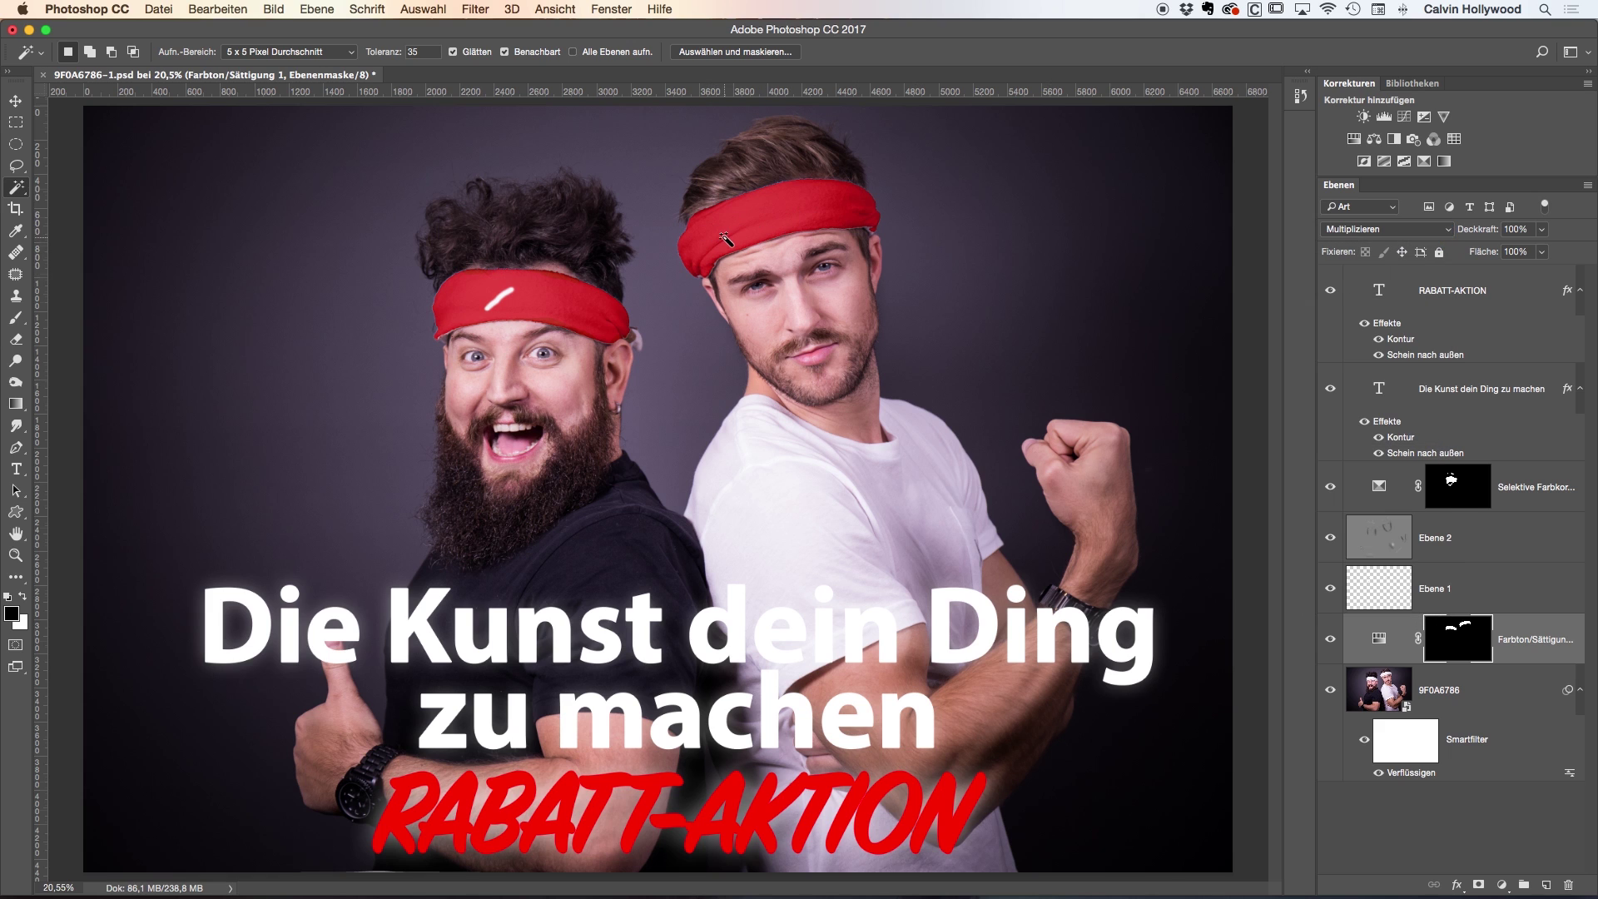
scroll(726, 239, "up", 5)
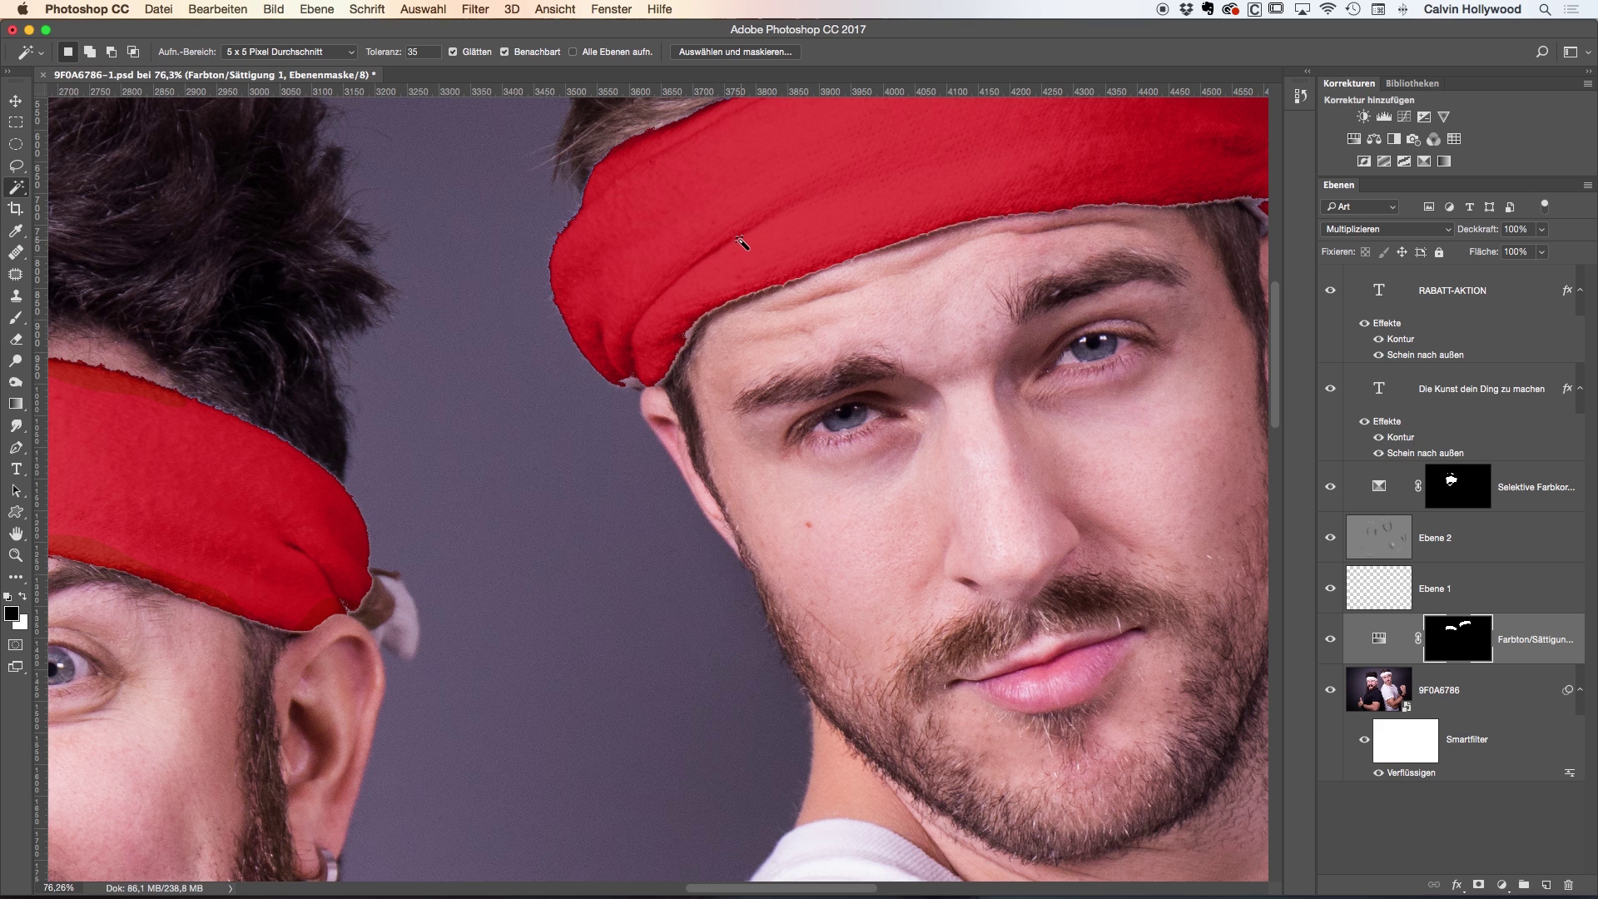
scroll(739, 242, "down", 4)
scroll(741, 243, "up", 6)
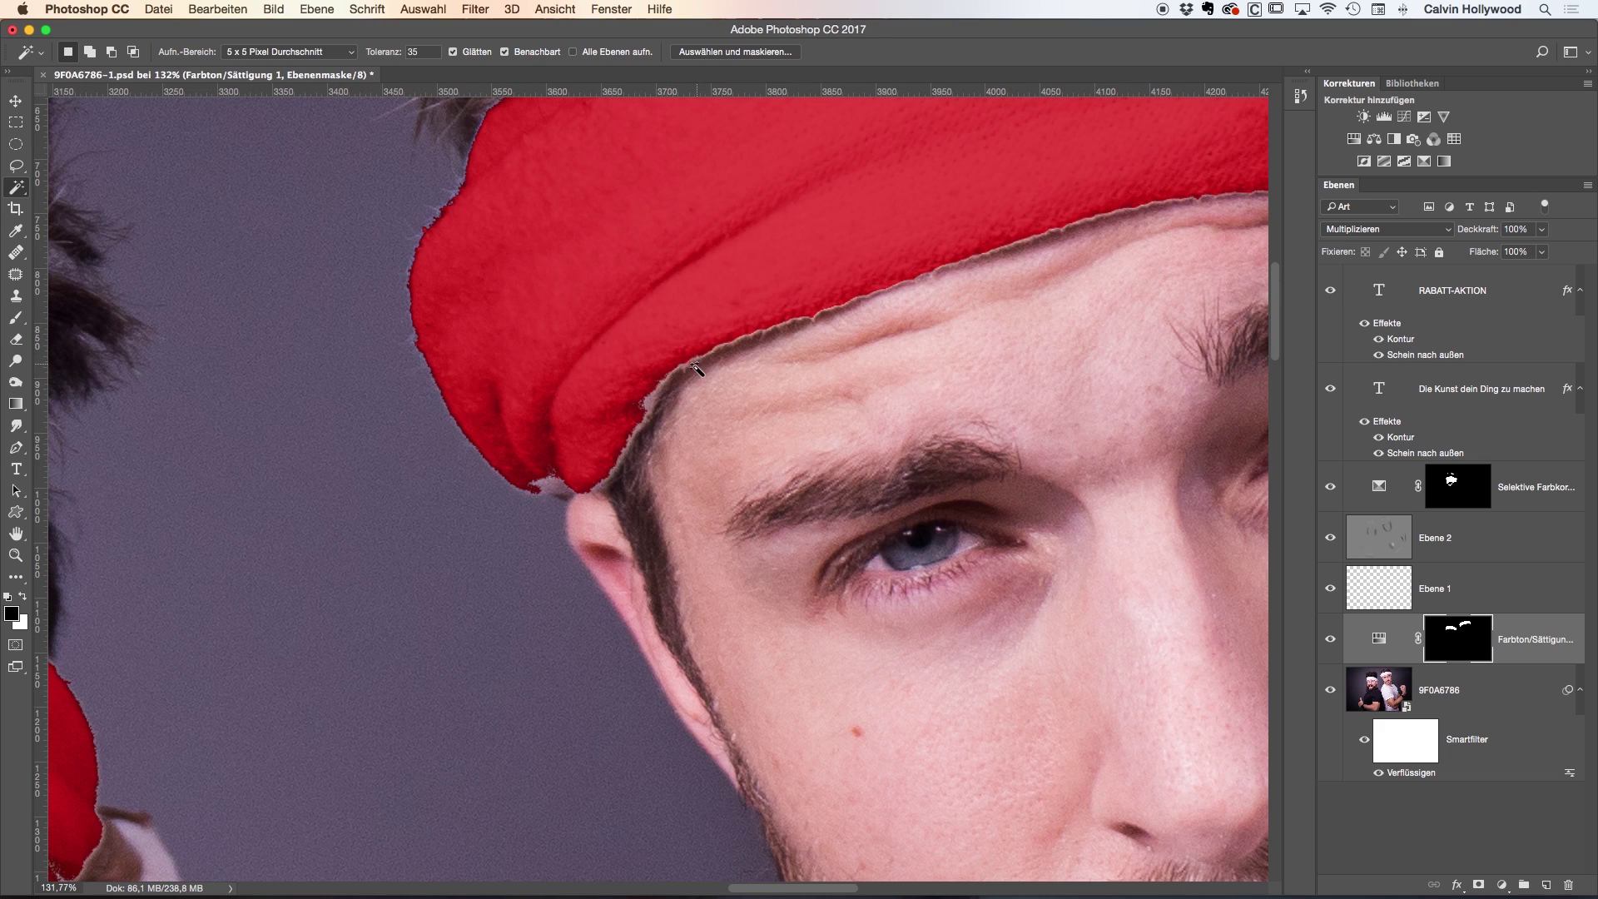
scroll(713, 362, "down", 3)
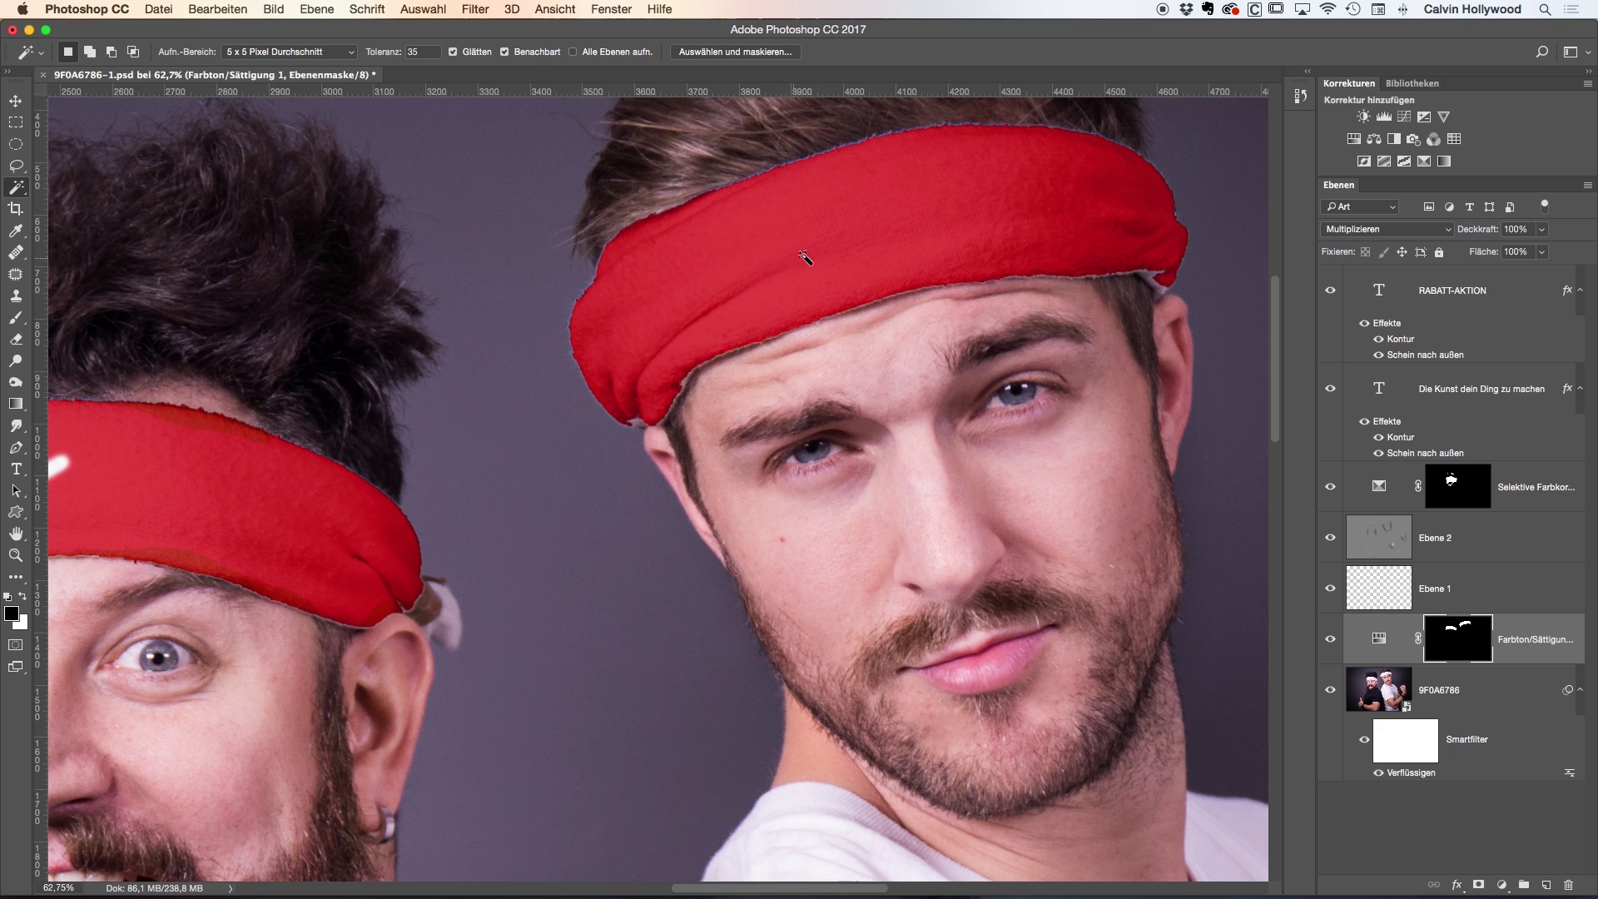
scroll(805, 258, "down", 2)
scroll(805, 258, "down", 1)
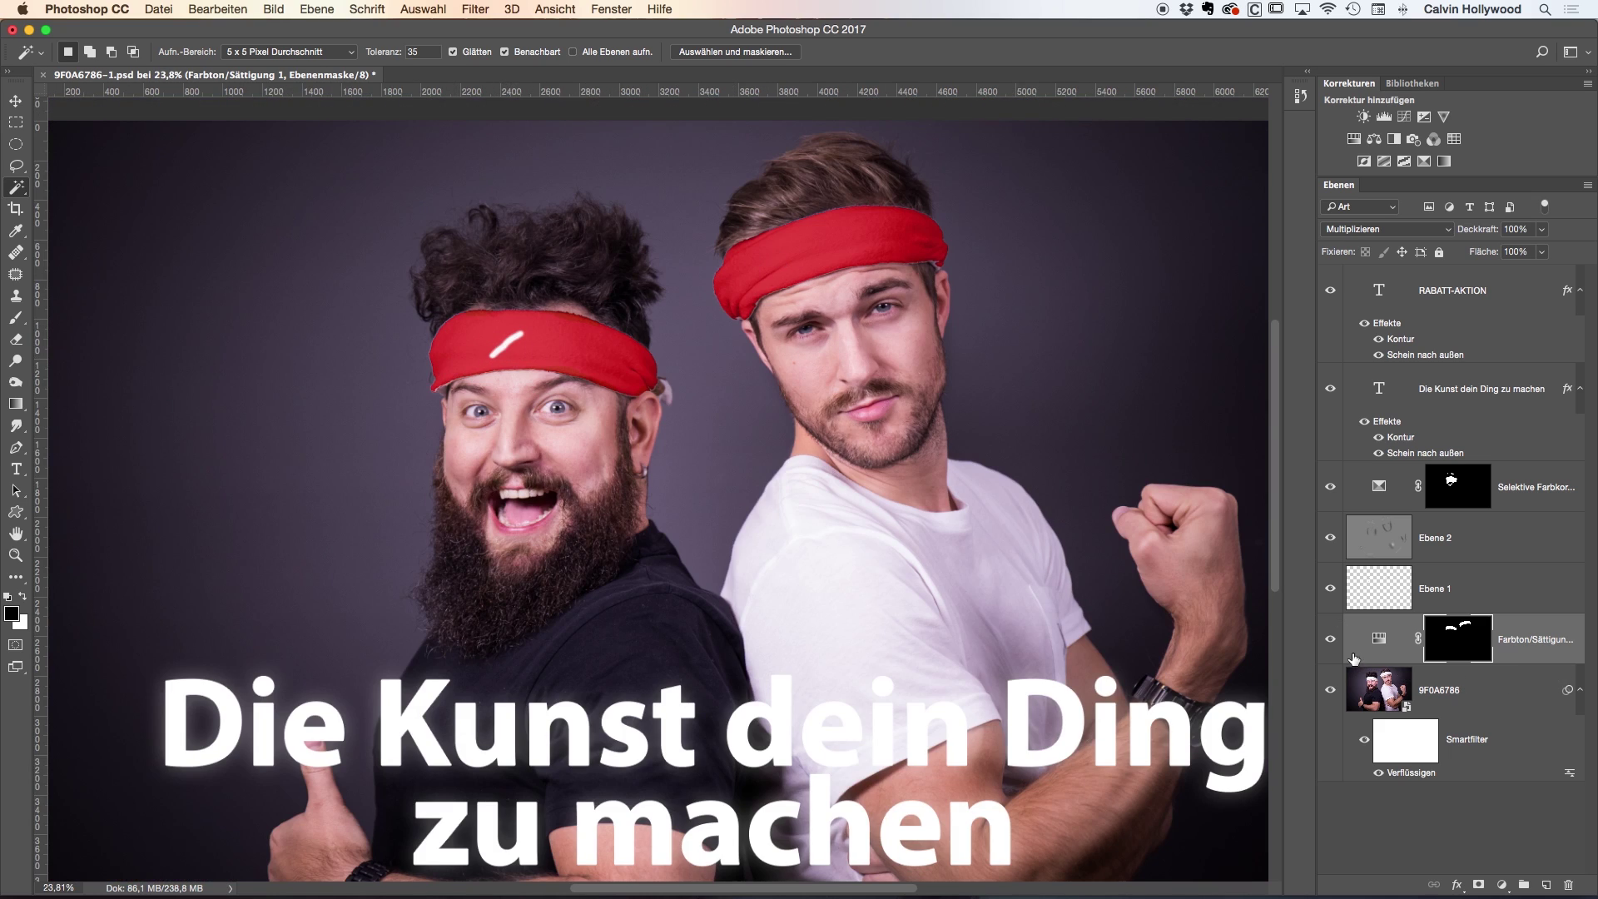
Compare the adjustment with visibility and mask toggled, then move it above Ebene 1
left_click(1331, 641)
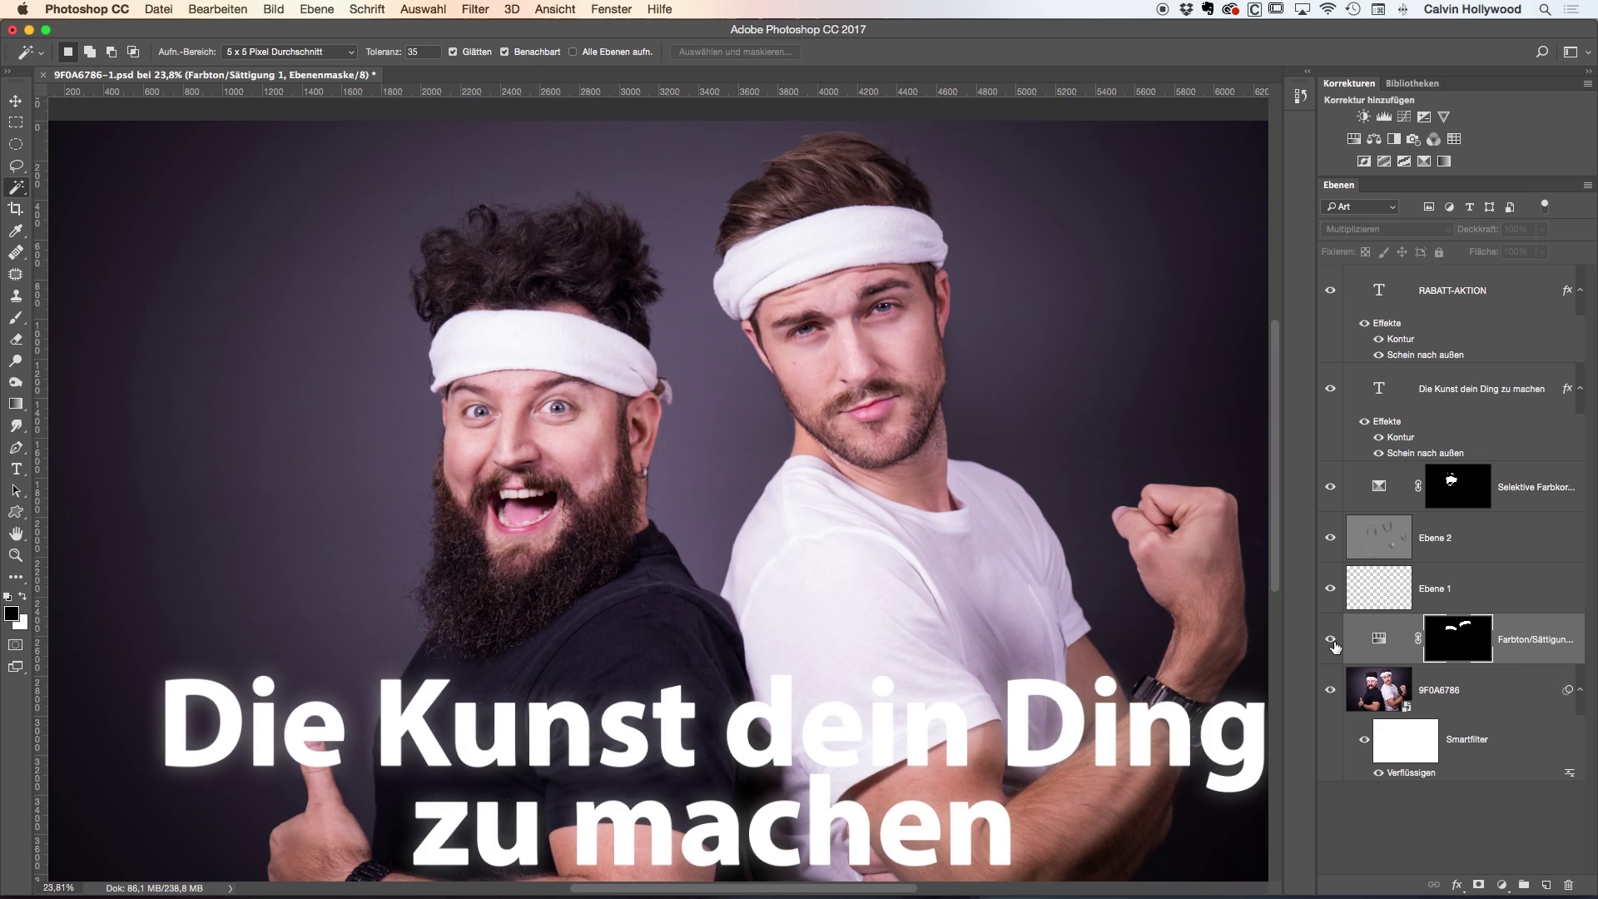
left_click(1459, 639, "shift")
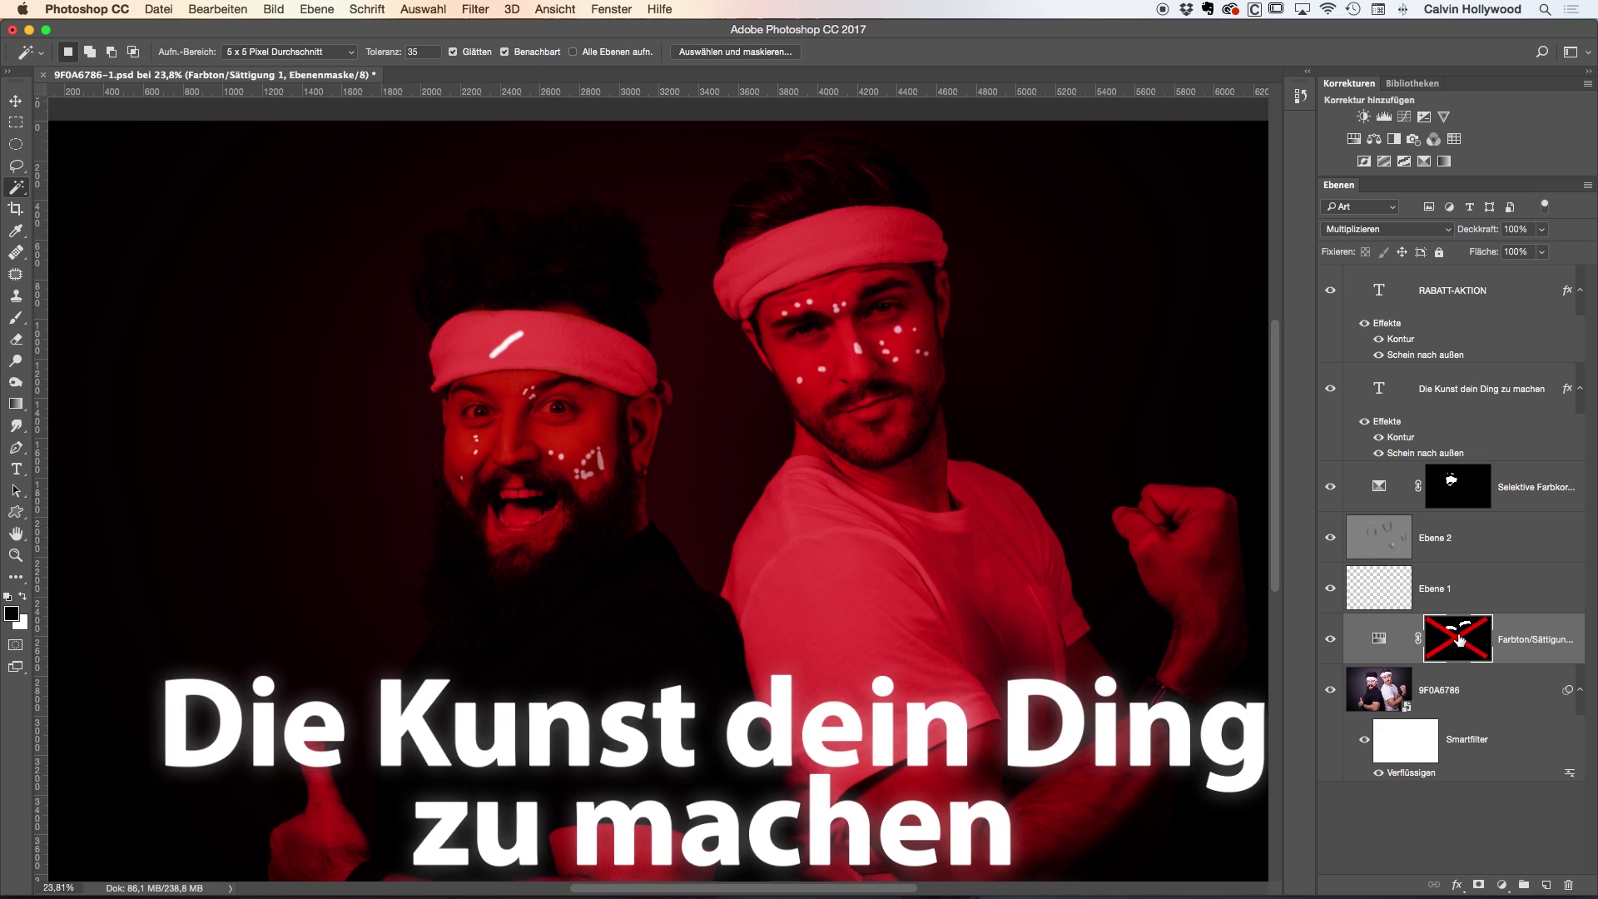
left_click(1459, 640, "shift")
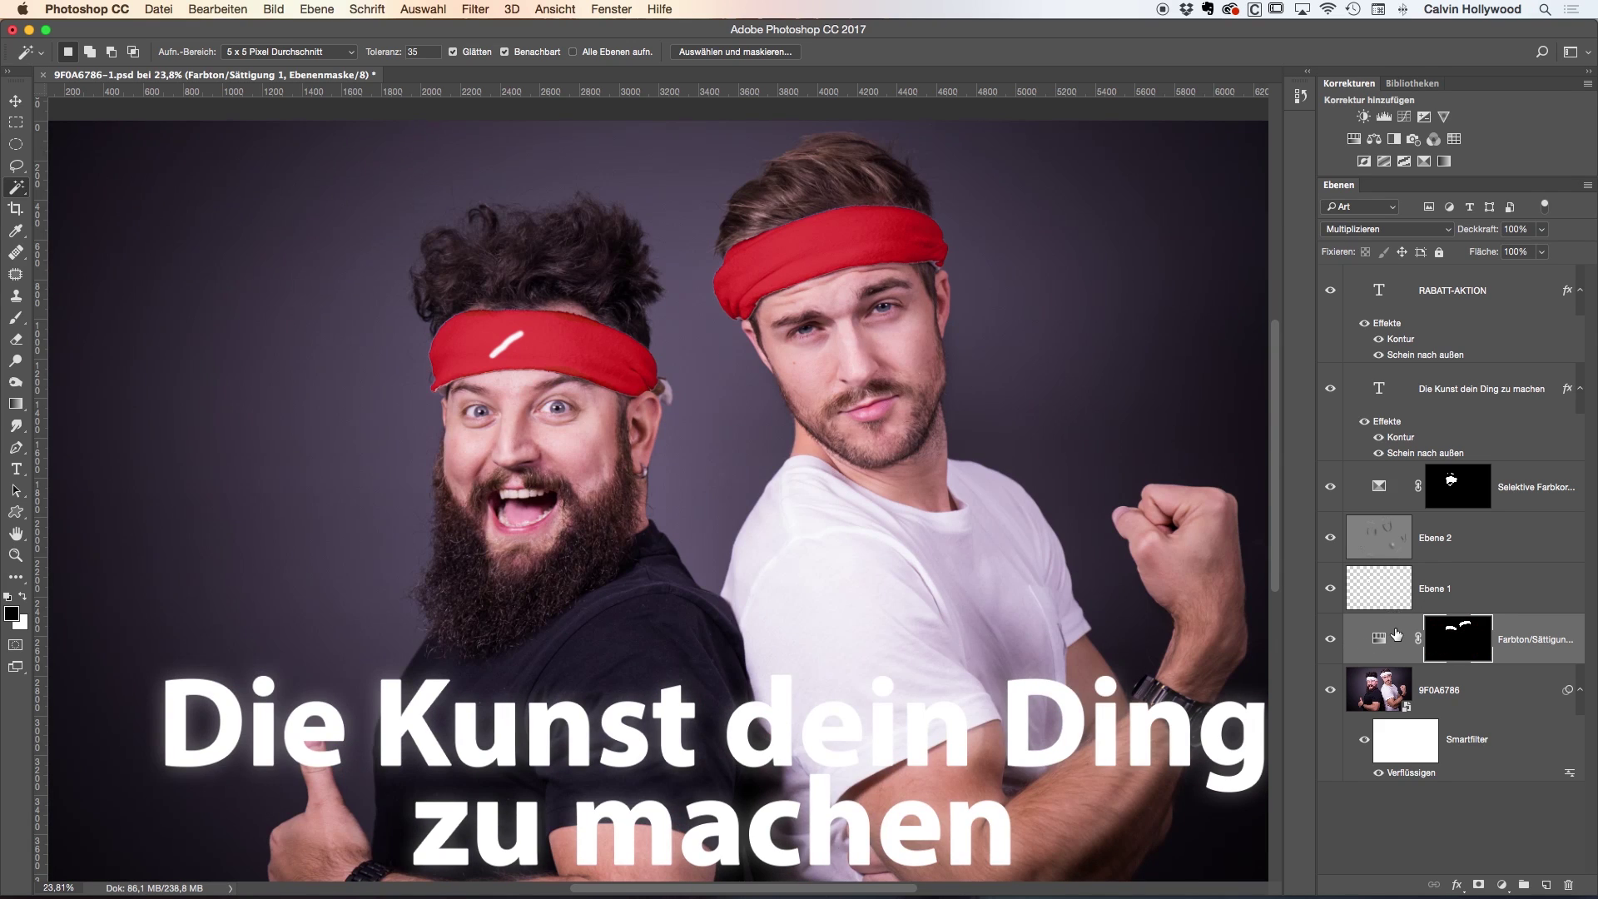
left_click_drag(1396, 635, 1407, 564)
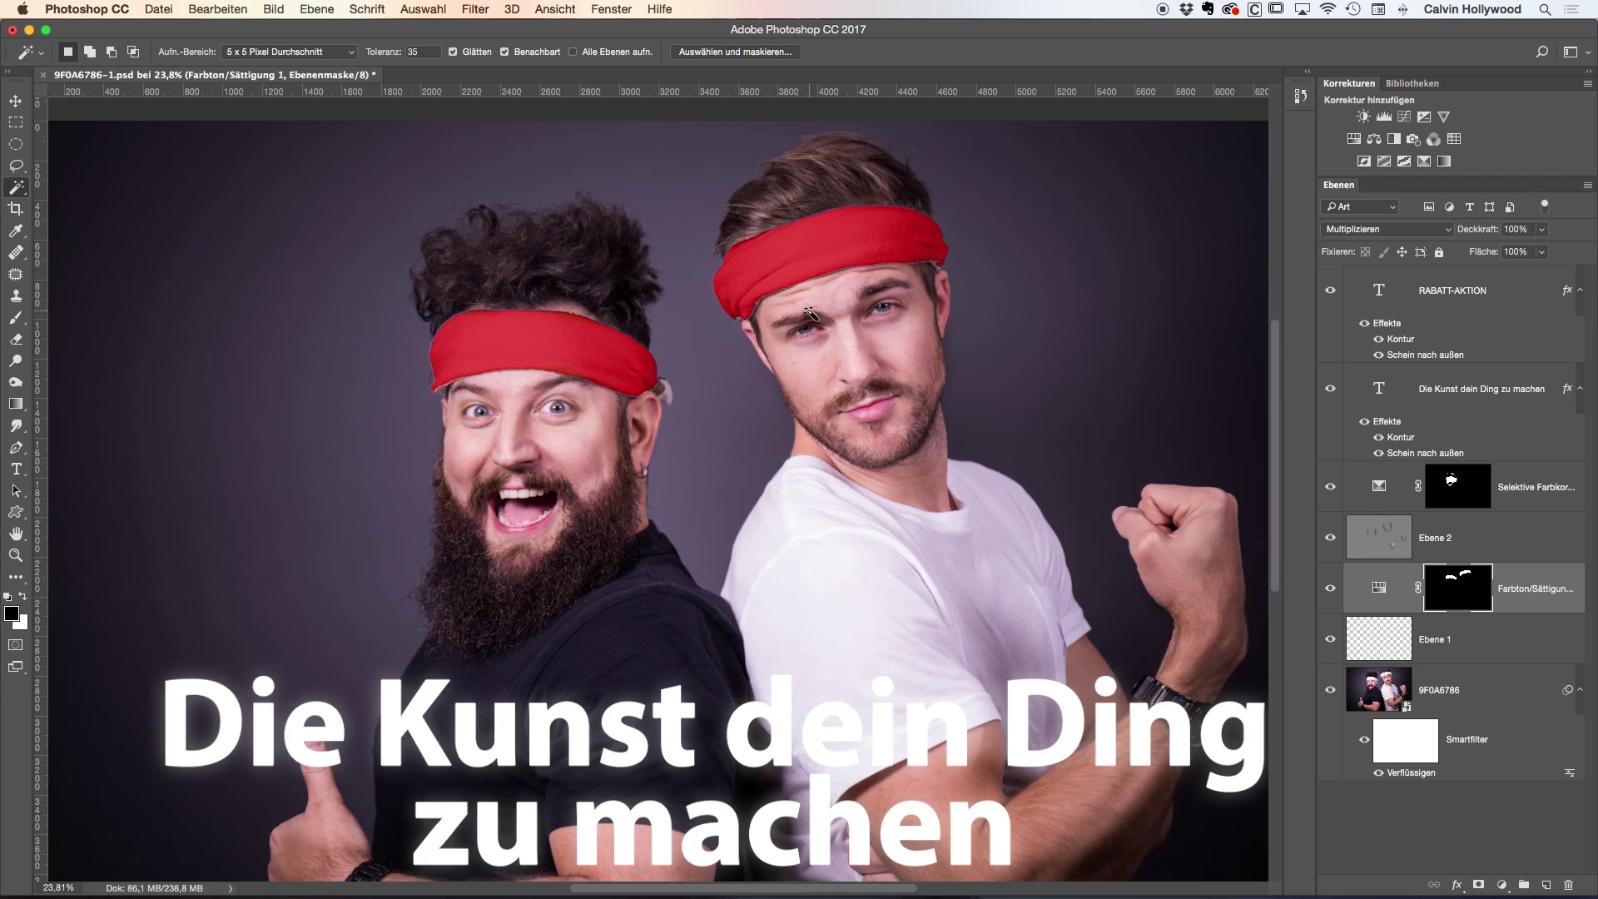
Reopen the Farbton/Sättigung layer settings and readjust the headbands' Sättigung from 78
left_click(16, 101)
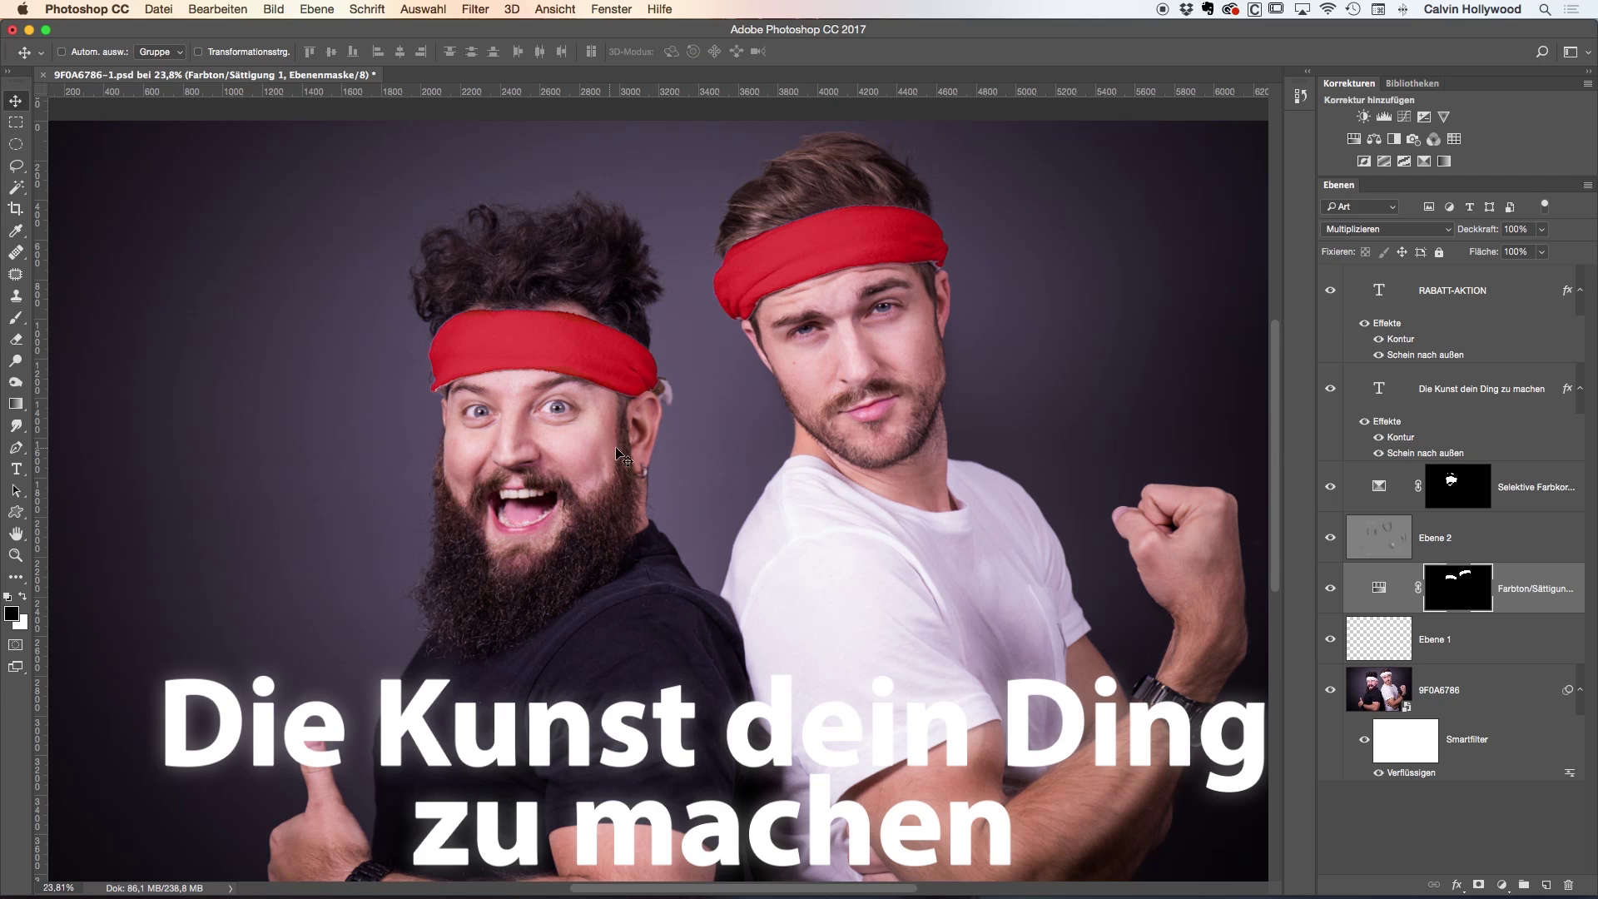
scroll(658, 452, "down", 5)
scroll(657, 452, "up", 3)
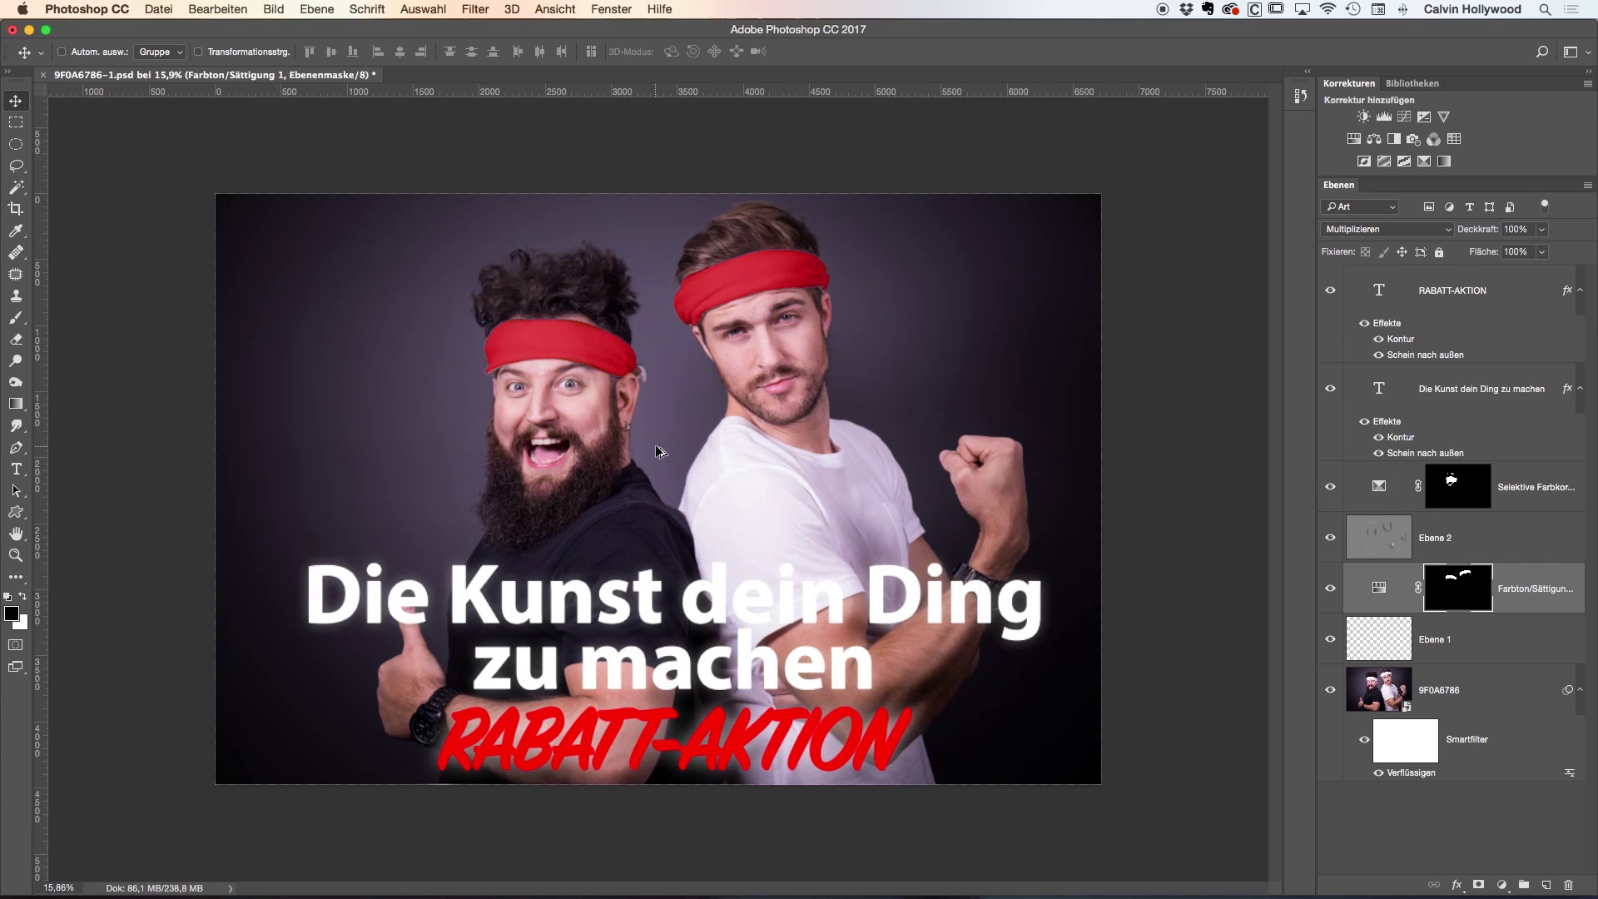
scroll(593, 452, "up", 2)
scroll(592, 452, "down", 5)
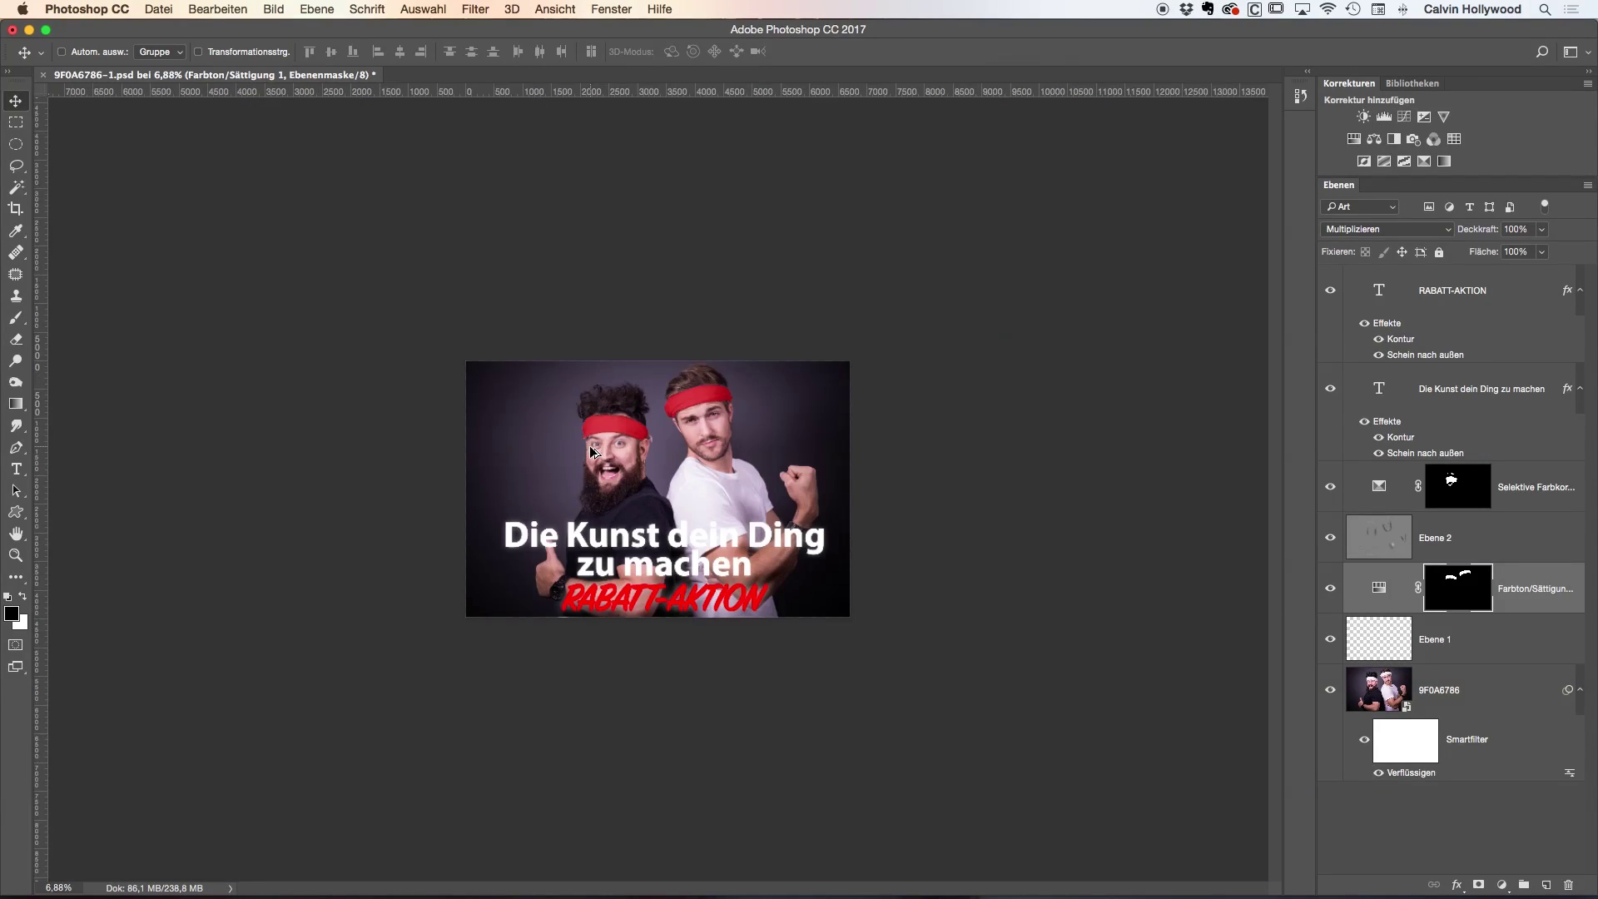
scroll(591, 451, "up", 2)
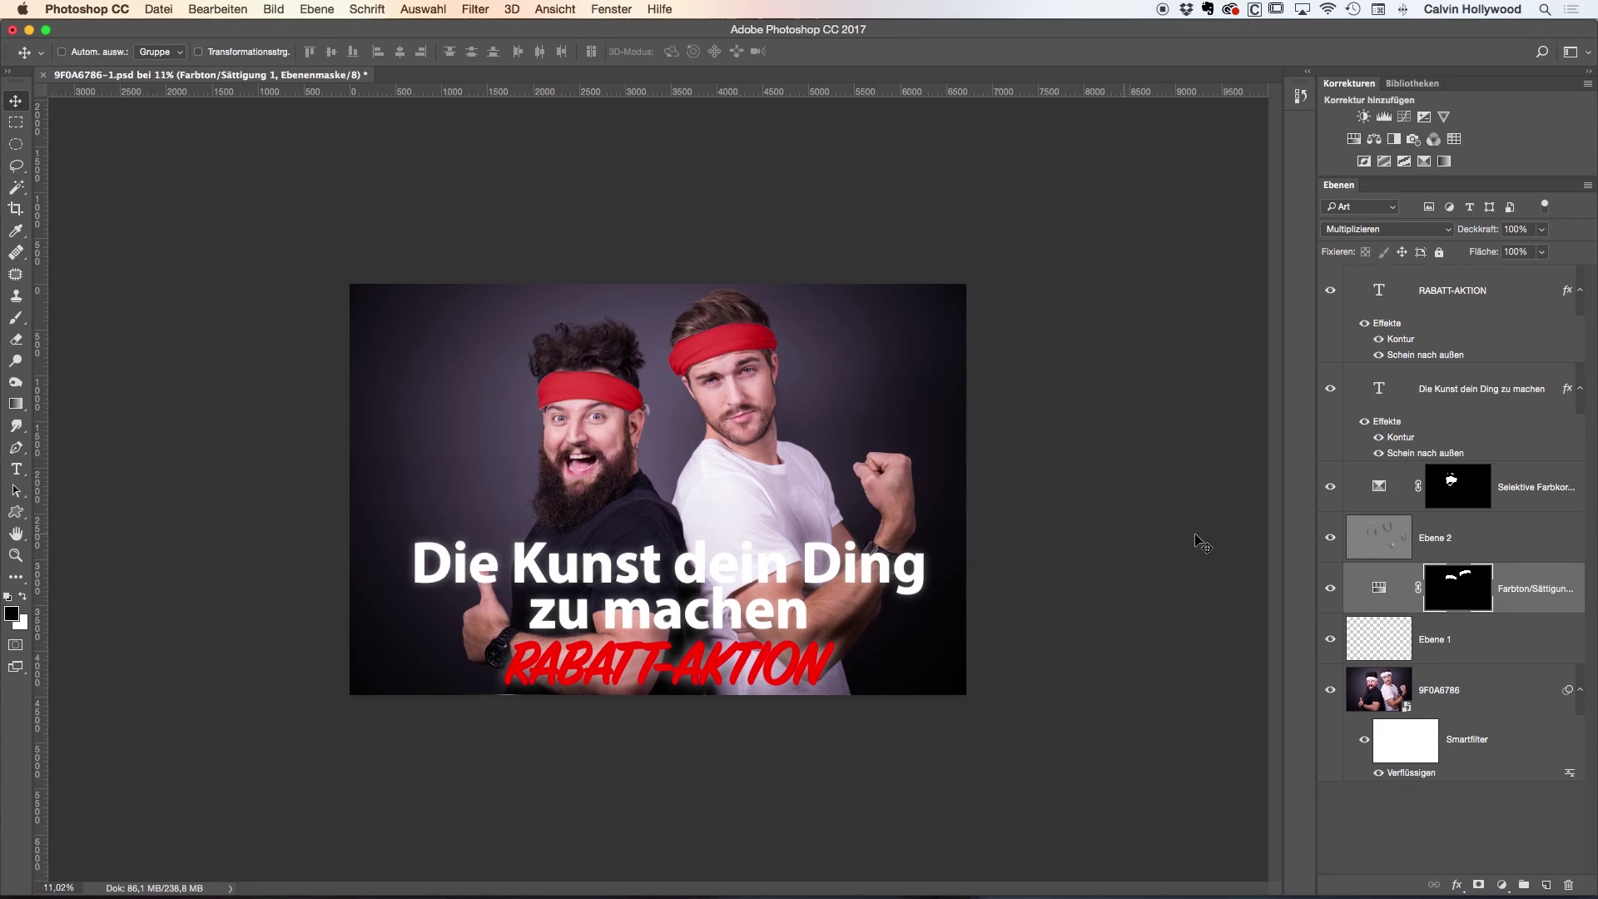
double_click(1374, 590)
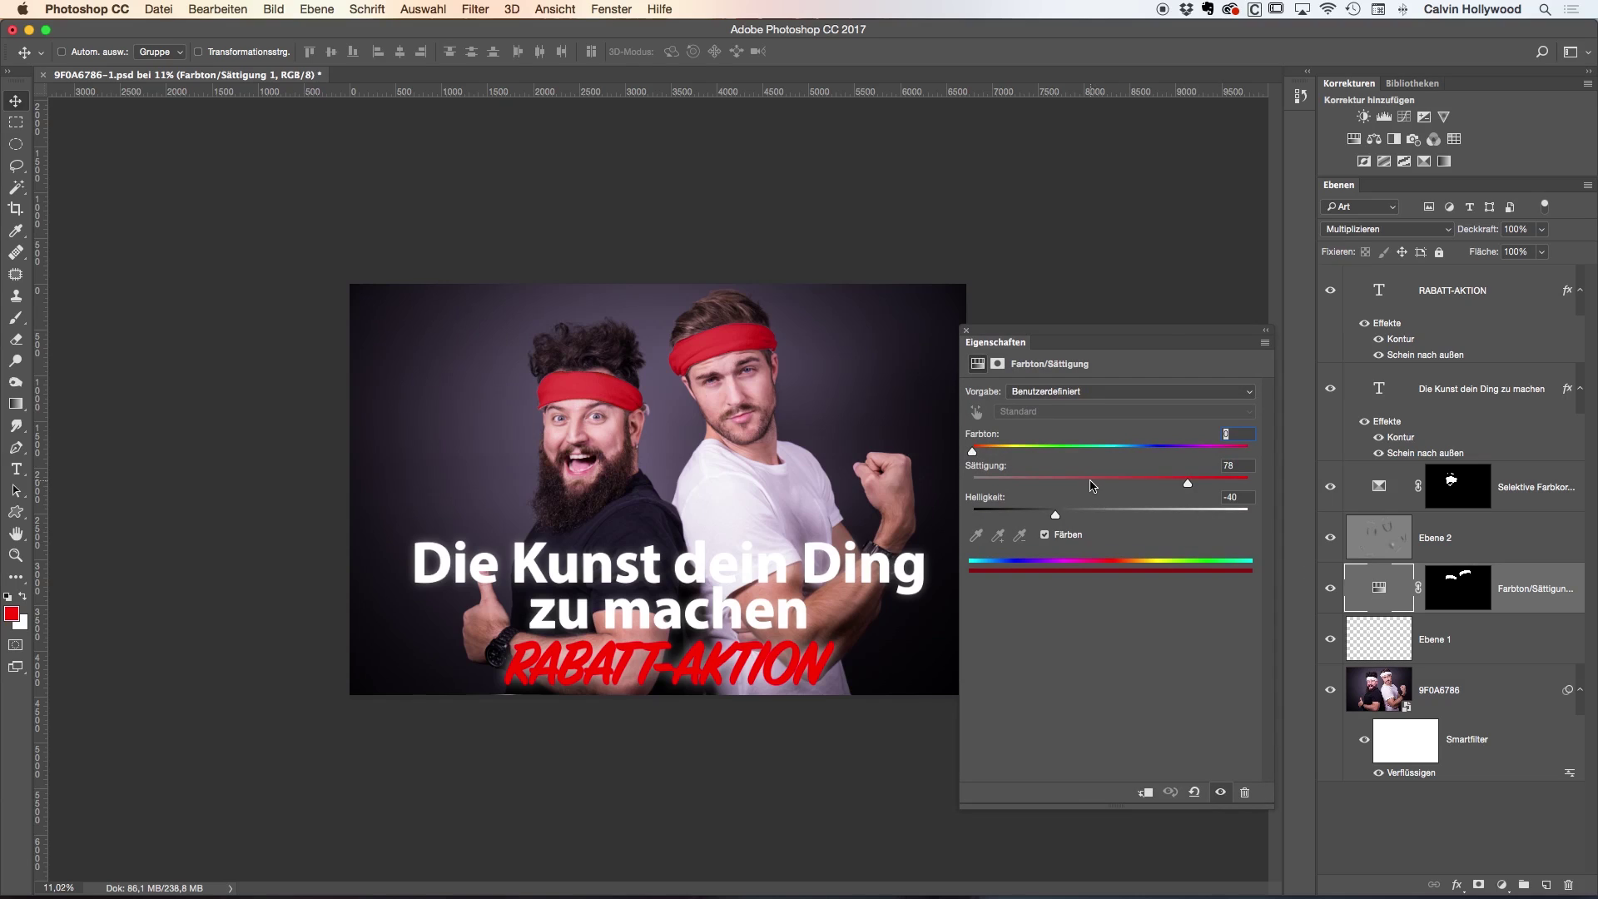
mouse_move(1188, 482)
left_mouse_down()
mouse_move(1156, 485)
mouse_move(1217, 484)
left_mouse_up()
left_click(965, 330)
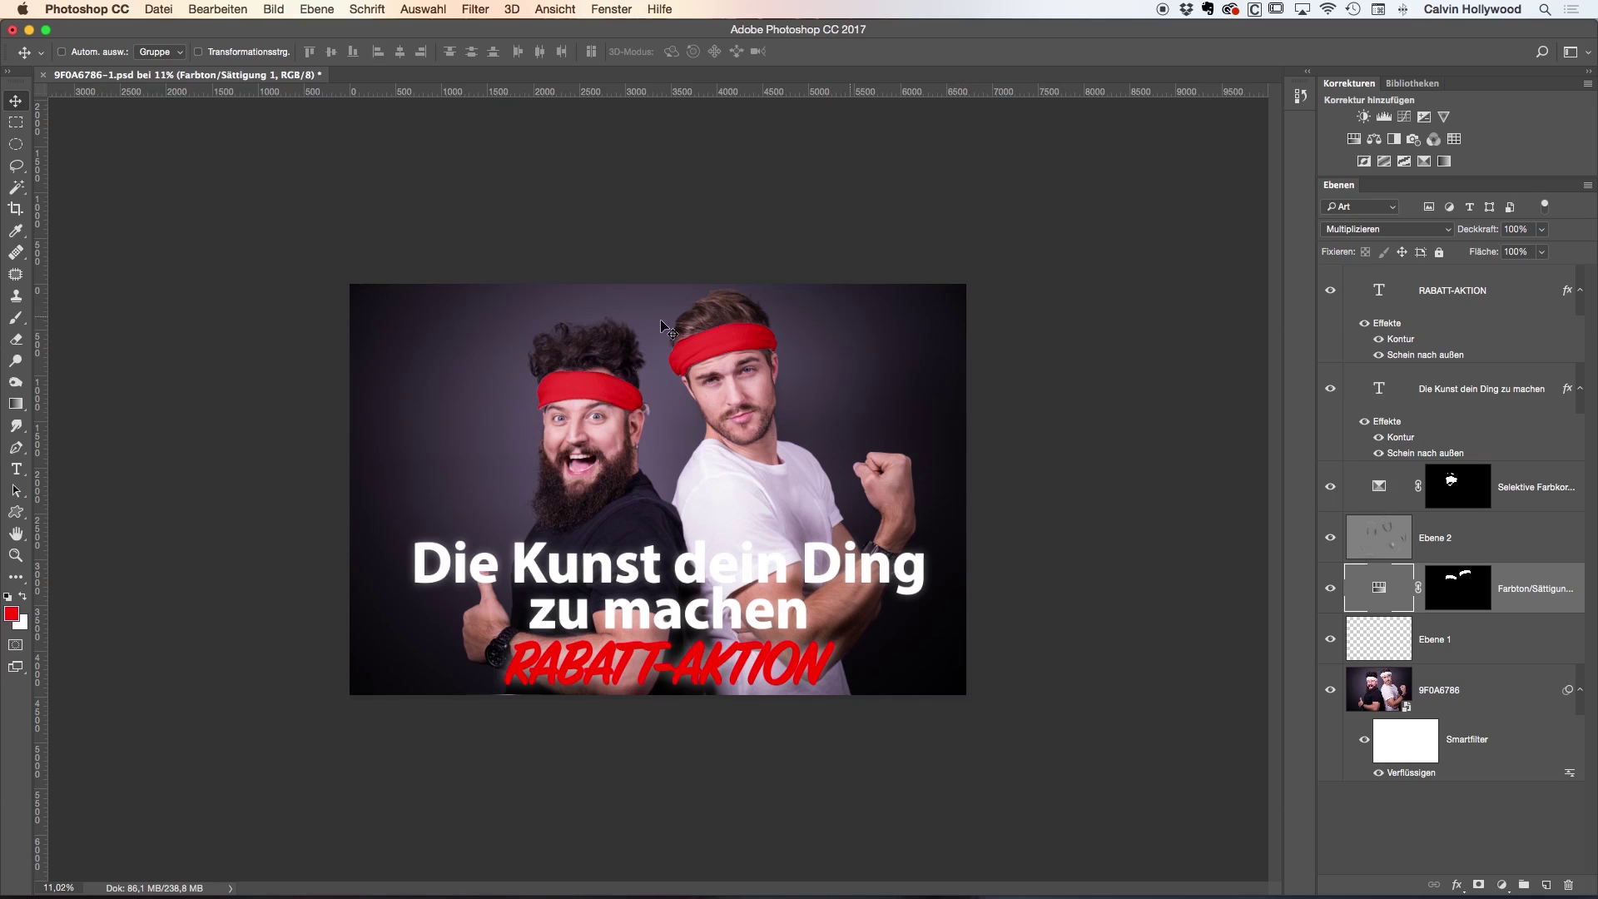